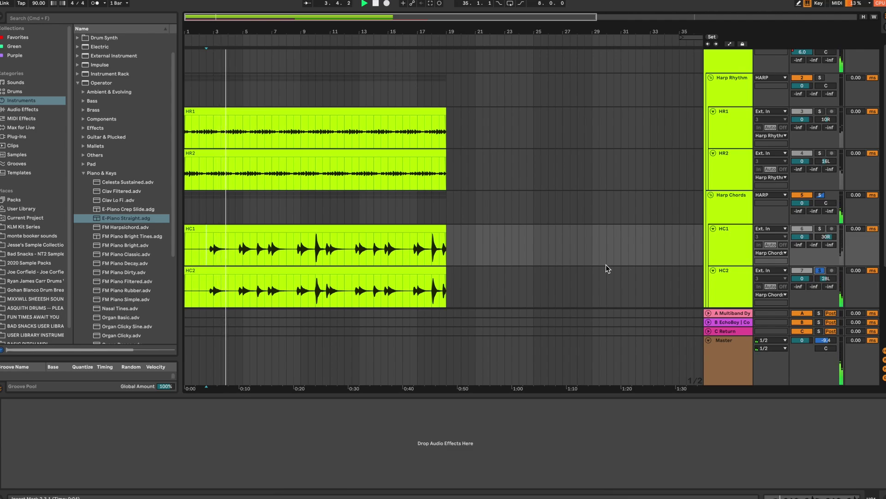
Export the HC2 clip from bar 2.3.1 to its end as audio file Virgo_Harp in the Recorded Audio folder.
key(space)
click(424, 269)
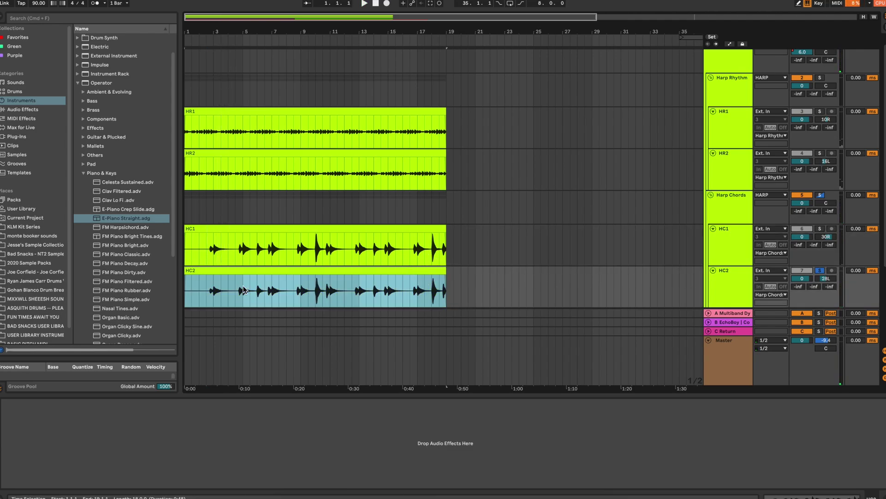
click(208, 294)
drag(209, 294, 446, 294)
key(super+shift+r)
click(422, 401)
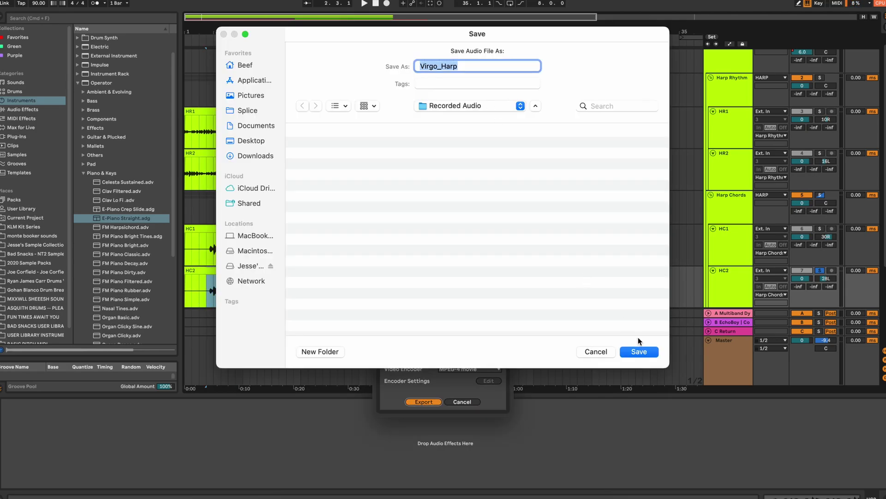
click(639, 351)
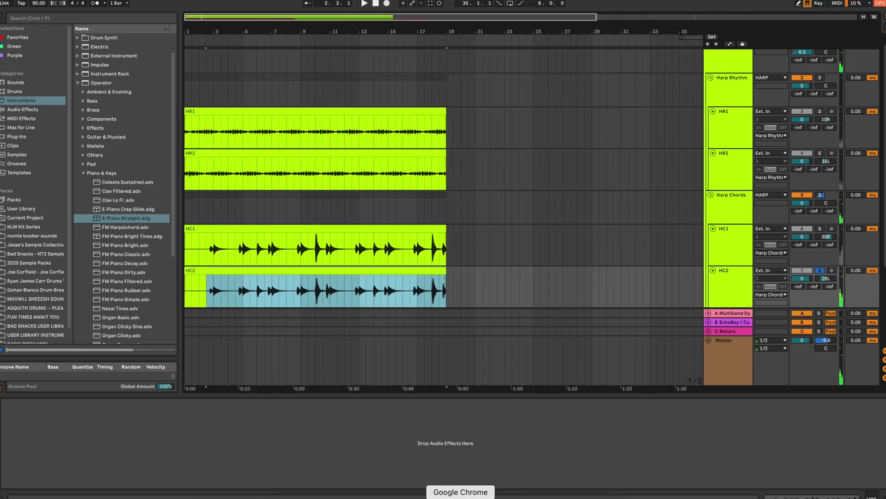
Switch to Google Chrome and load Virgo_Harp.wav from the Recorded Audio folder into Basic Pitch.
click(461, 494)
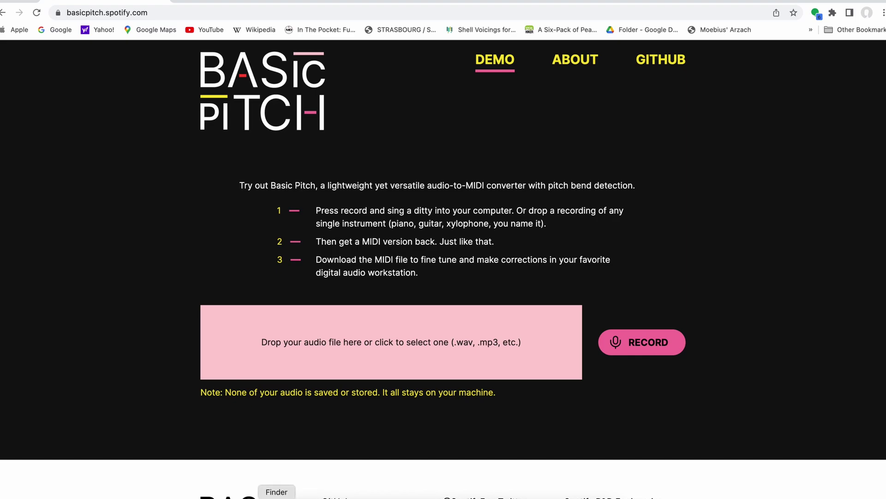
click(277, 497)
click(261, 92)
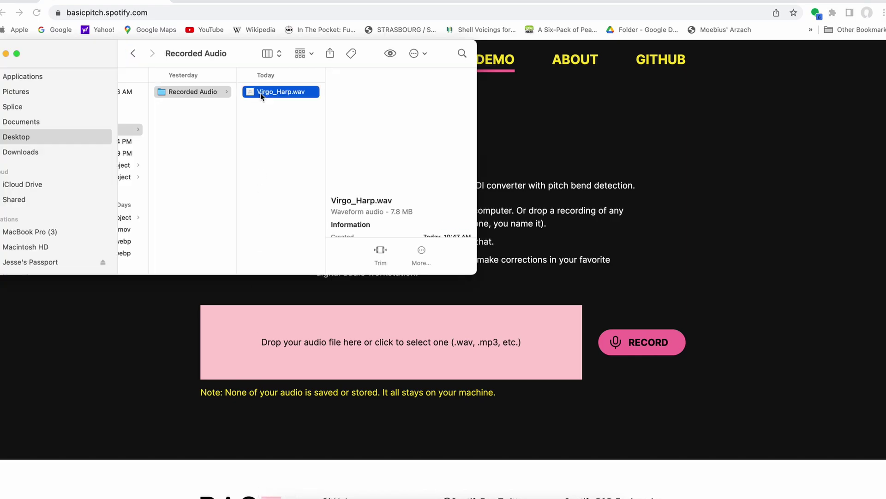
drag(274, 93, 352, 347)
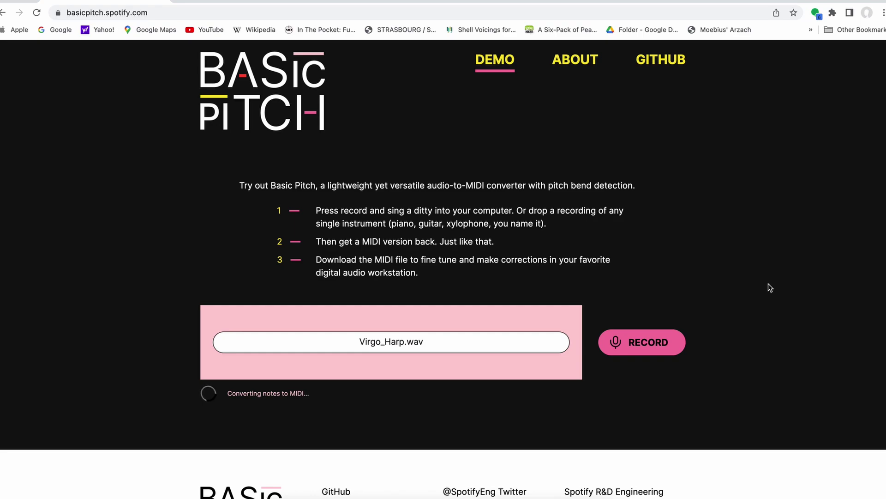
Preview the MIDI transcription of Virgo_Harp.wav and stop the playback.
scroll(770, 287, down, 5)
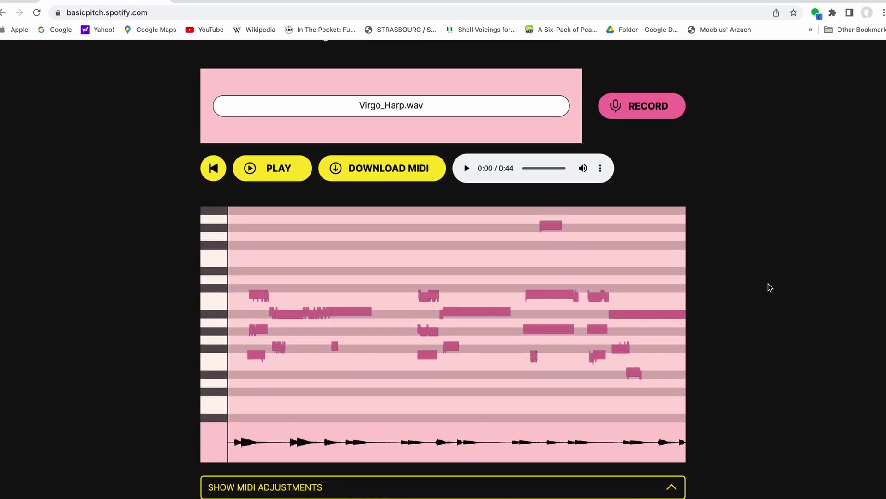
click(250, 169)
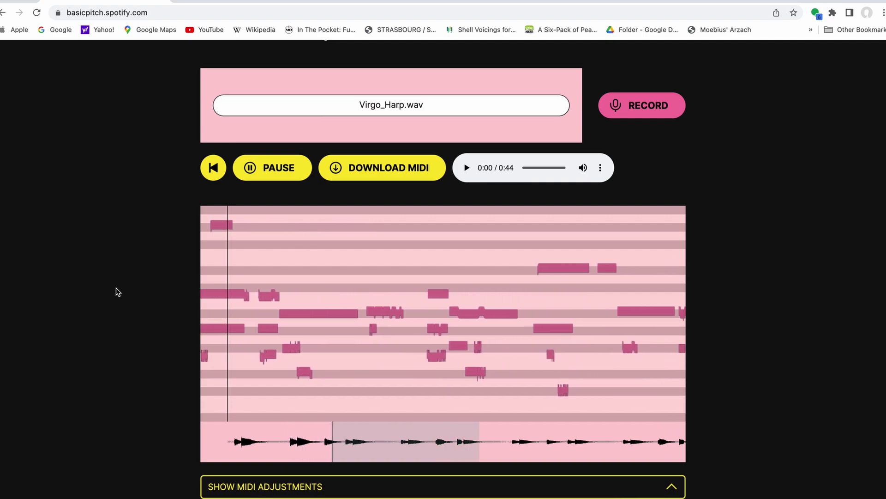
key(space)
In the MIDI adjustments, set note segmentation to 0.80, model confidence threshold to 0.20 and minimum note length to 16 ms.
scroll(115, 287, down, 3)
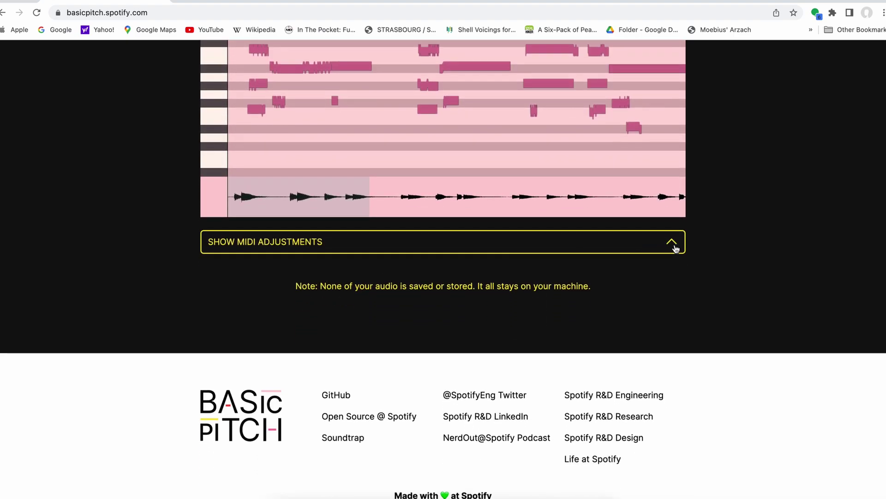
click(675, 245)
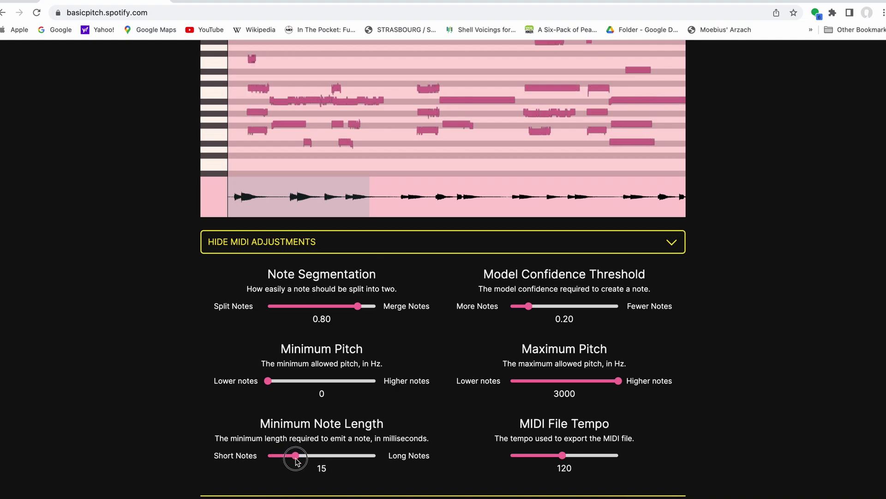
scroll(299, 459, up, 4)
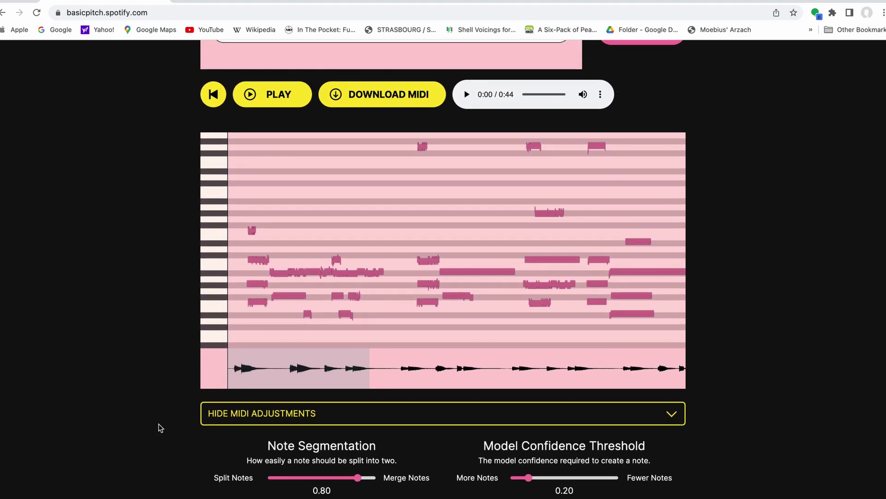
Lower the maximum pitch to 420 Hz and preview the adjusted transcription.
scroll(169, 207, down, 3)
scroll(169, 207, down, 1)
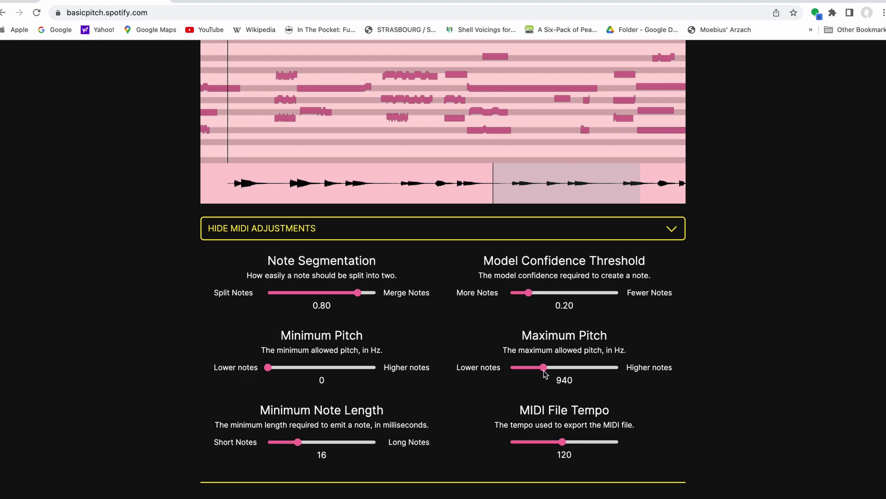
scroll(545, 373, up, 1)
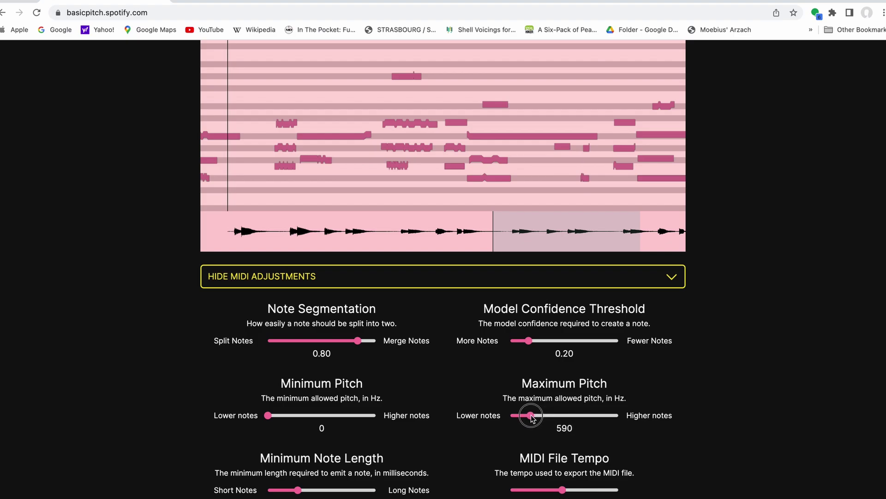
scroll(178, 249, up, 3)
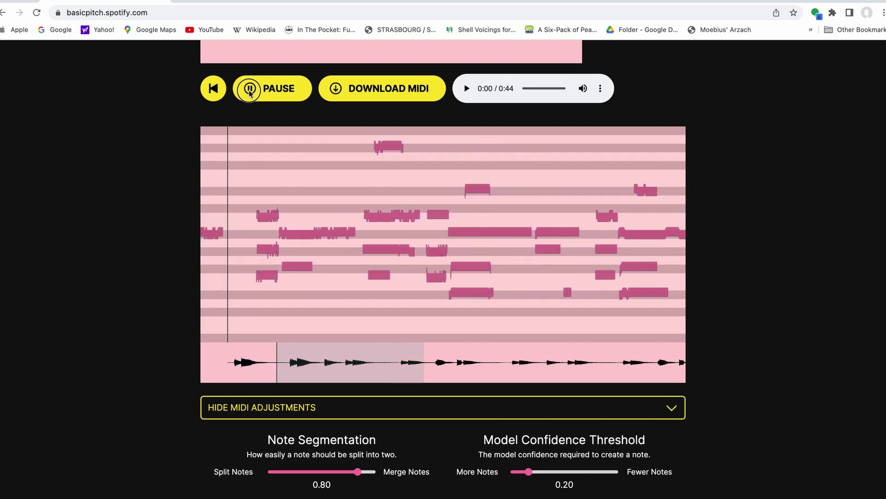
key(space)
Set the MIDI file tempo to 90 and download the transcription as Virgo_Harp.mid into the Basic Pitch folder.
scroll(193, 206, down, 6)
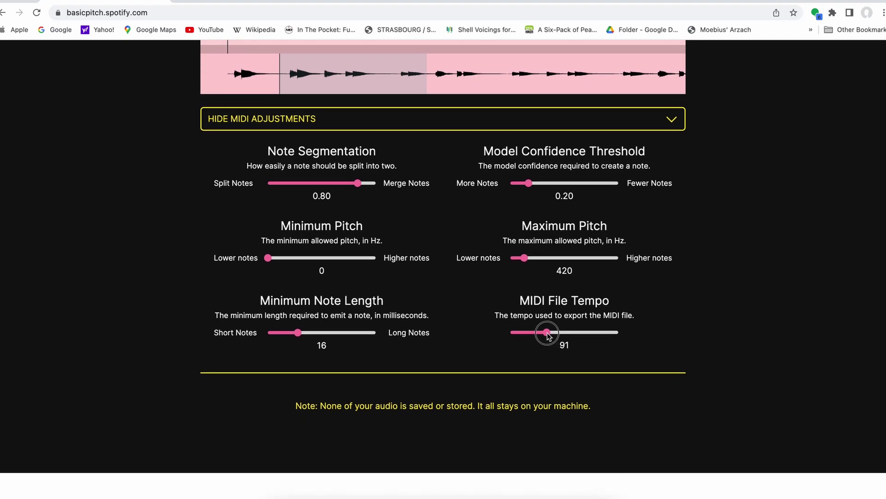
drag(547, 335, 546, 335)
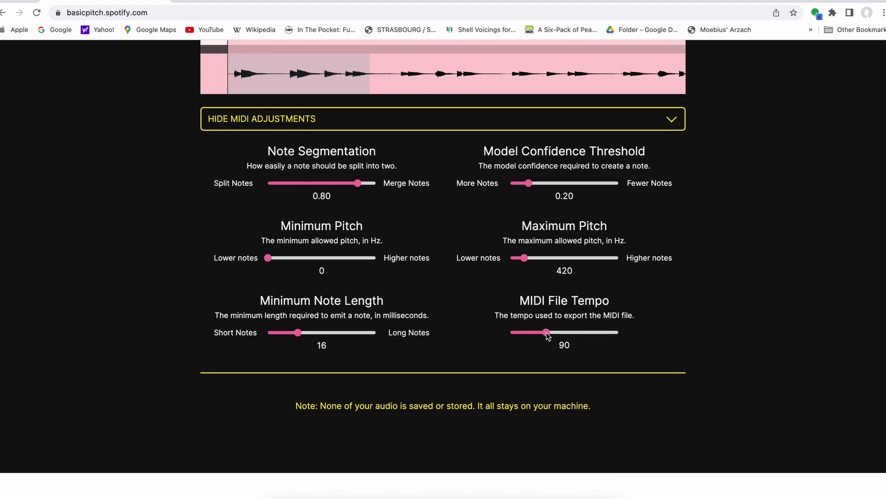
scroll(547, 335, up, 7)
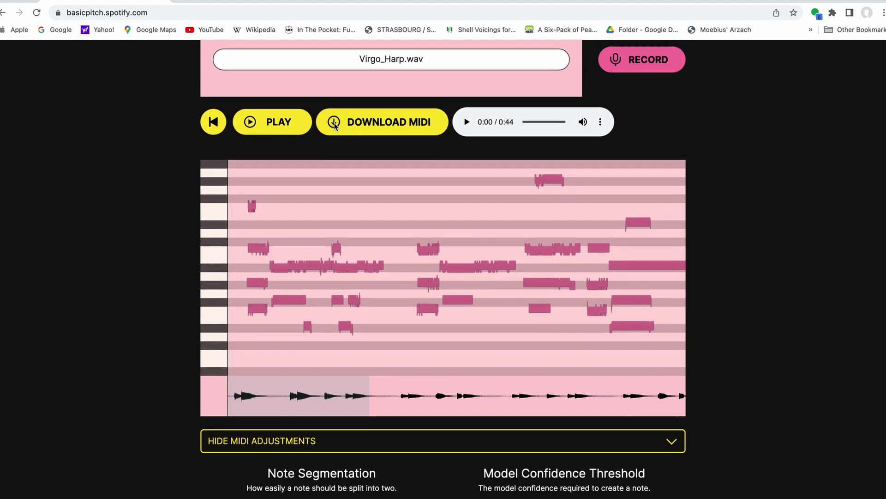
click(335, 126)
click(511, 92)
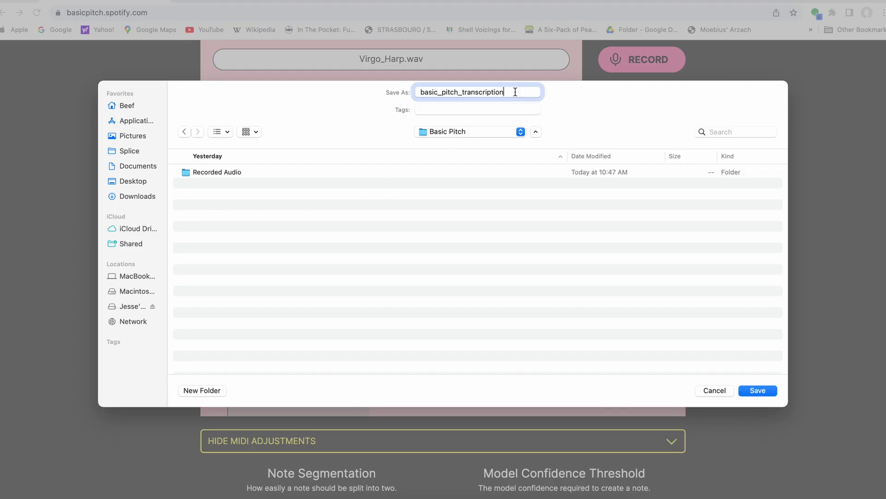
drag(510, 92, 405, 91)
text(Virgo_Harp.mid)
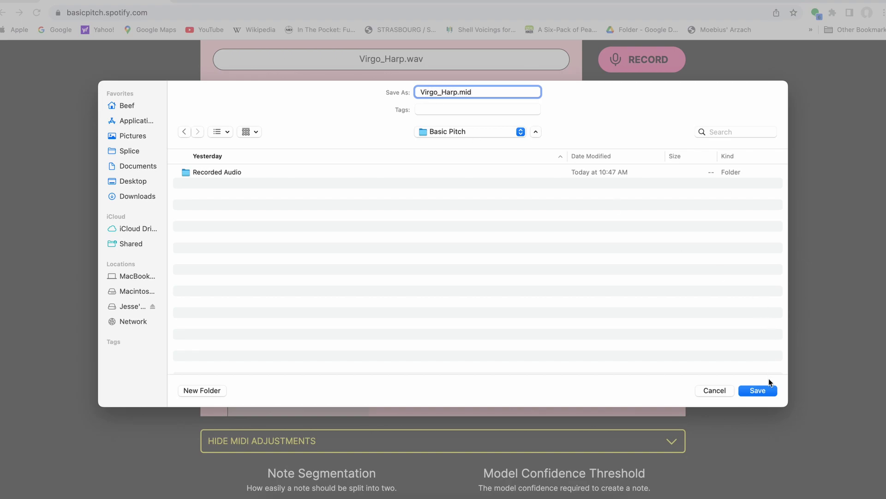
click(766, 388)
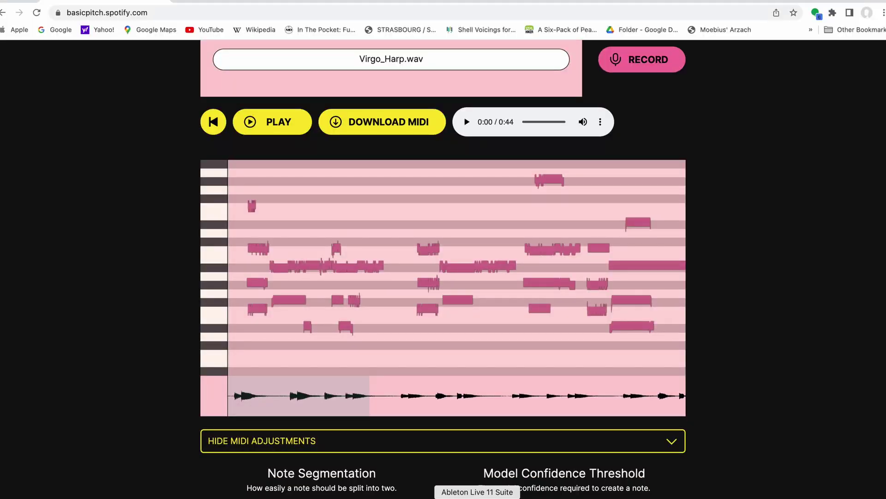
Switch to Ableton Live and place the Virgo_Harp MIDI file on the Harp 2 Juno track at bar 2.3.1.
click(485, 490)
click(276, 490)
drag(189, 91, 208, 297)
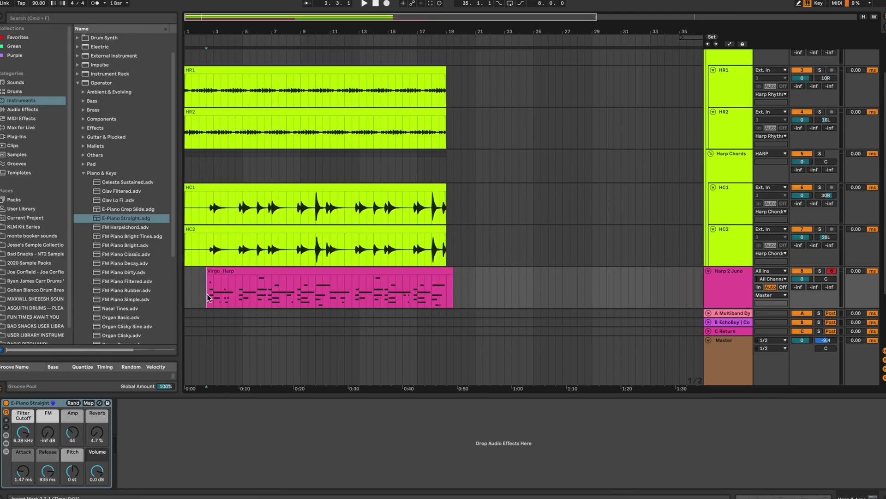
Play the arrangement with the Harp 2 Juno track soloed and set the E-Piano Straight release to 1.83 s.
key(space)
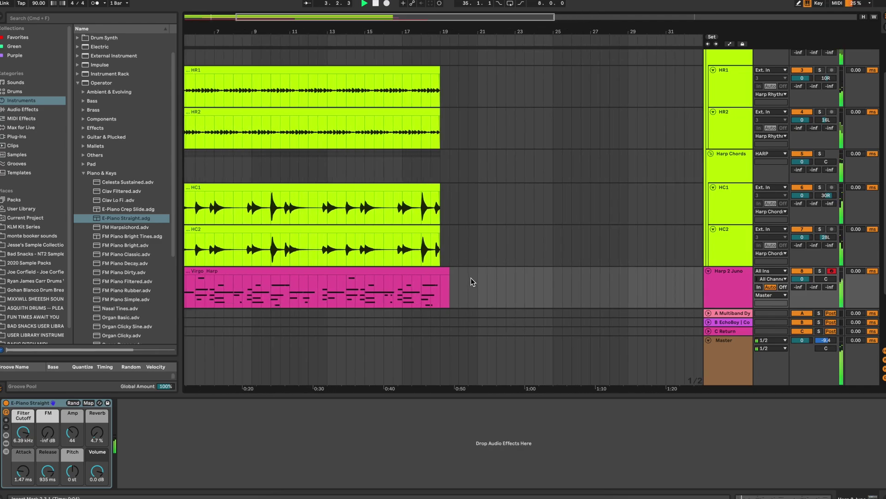
scroll(471, 278, up, 2)
click(820, 267)
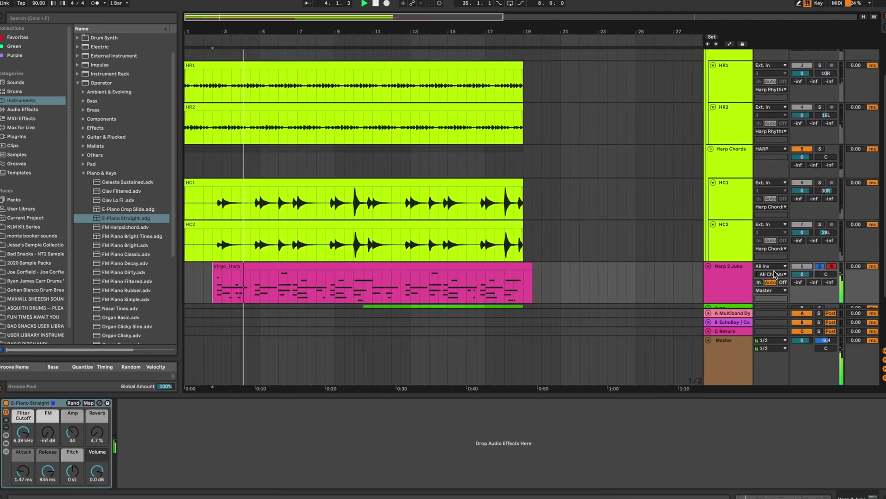
drag(48, 471, 47, 457)
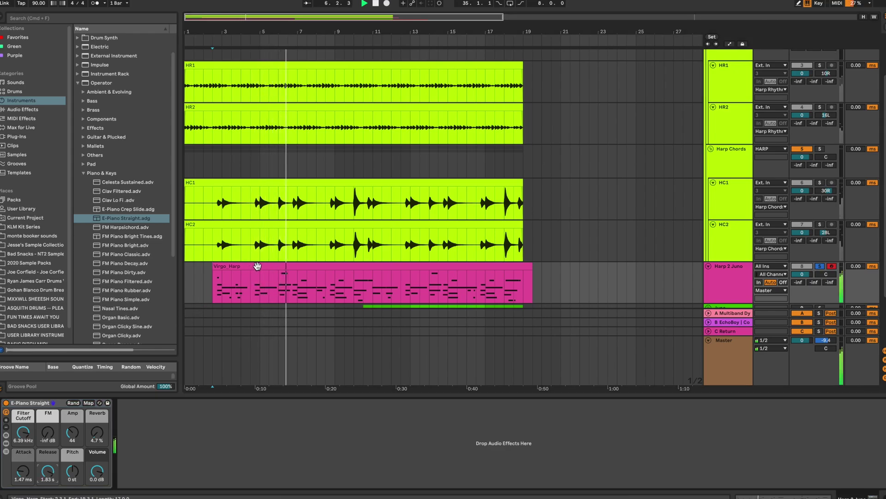
Open the Virgo_Harp clip's notes in an enlarged editor and turn off solo on the Harp 2 Juno track.
double_click(244, 288)
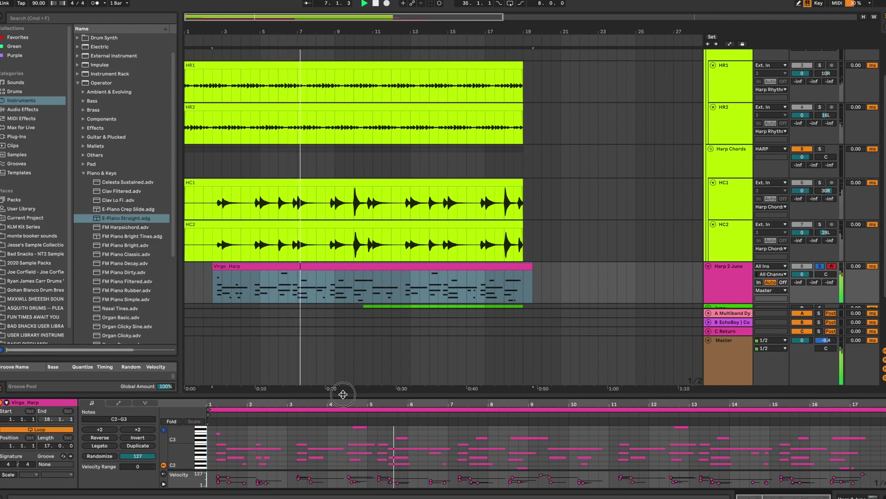
drag(341, 394, 331, 235)
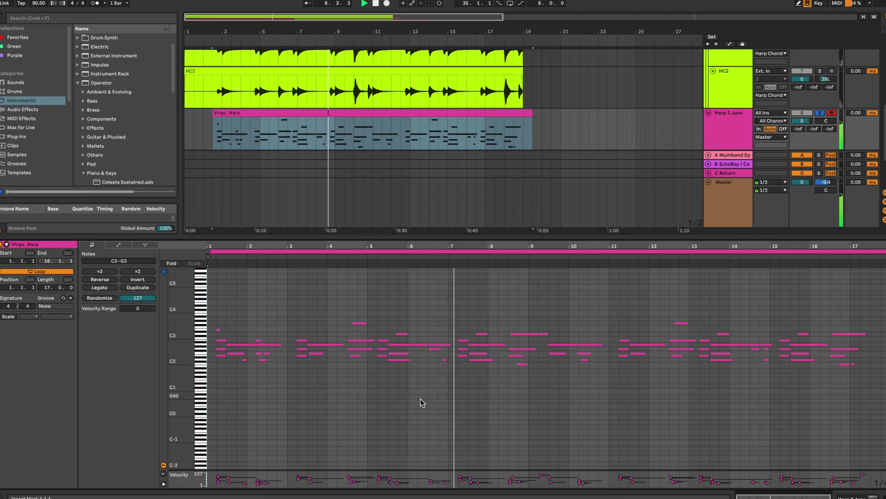
click(819, 114)
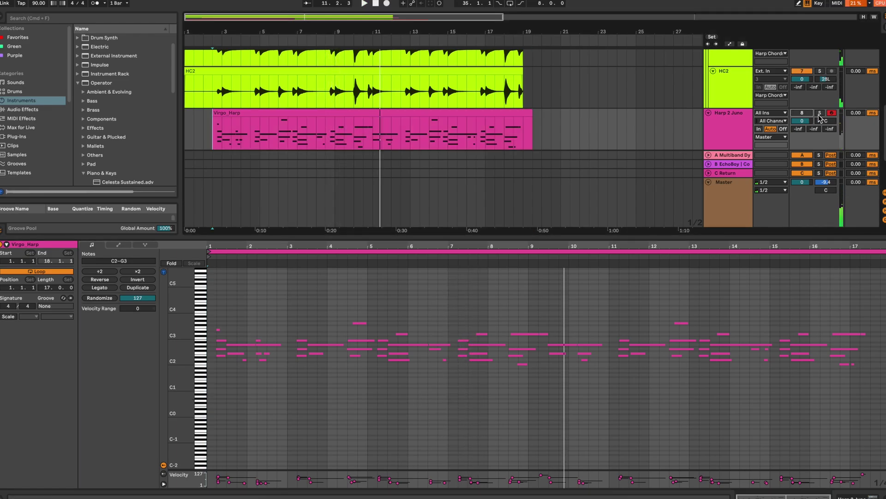
Fold the Harp 2 Juno track and unfold the Juno group to play back its Harp/Juno1 and Harp/Juno2 tracks.
click(709, 113)
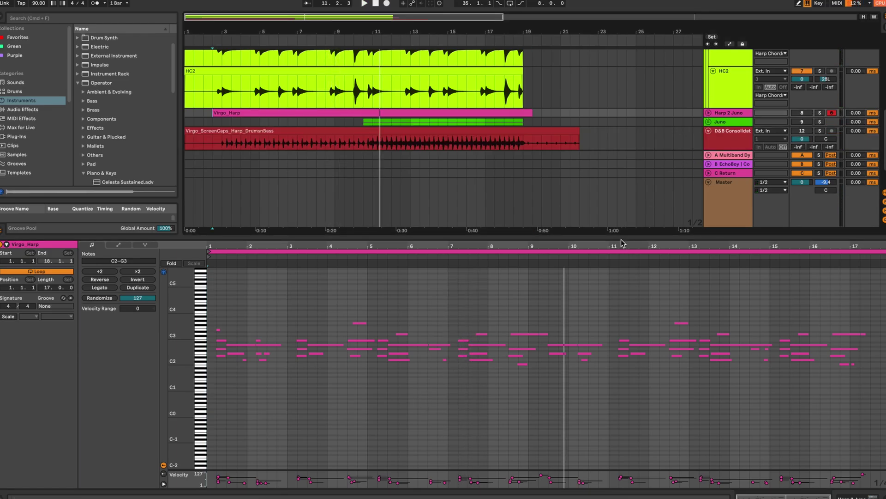
key(super+alt+l)
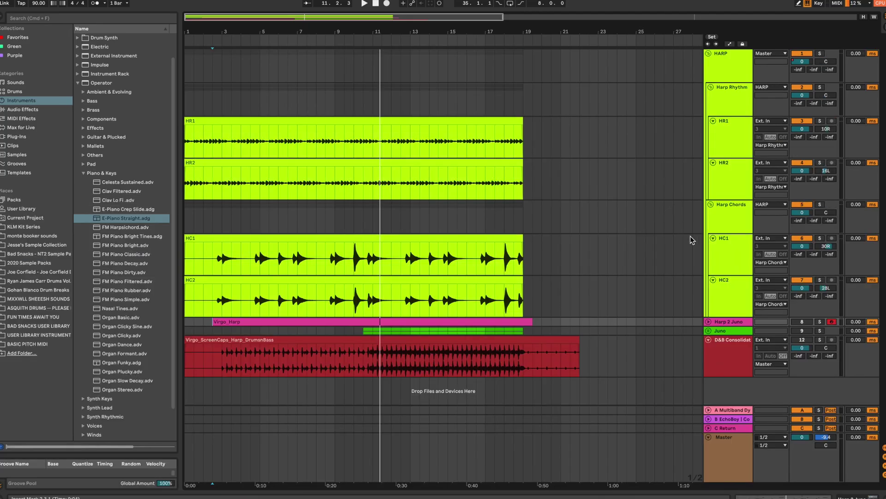
click(708, 331)
scroll(623, 333, down, 4)
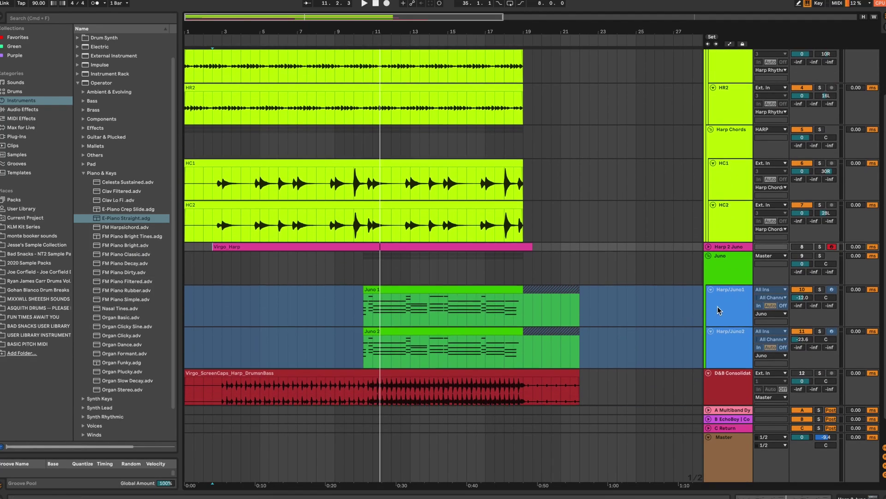
scroll(558, 224, down, 1)
key(space)
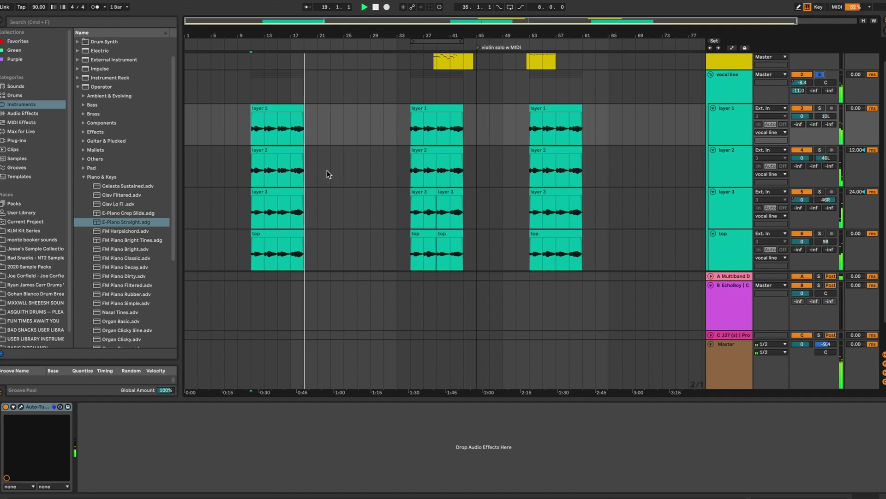
Show the vocal line group's effect chain and solo the layer 1 track with its first clip selected and playback stopped.
click(735, 96)
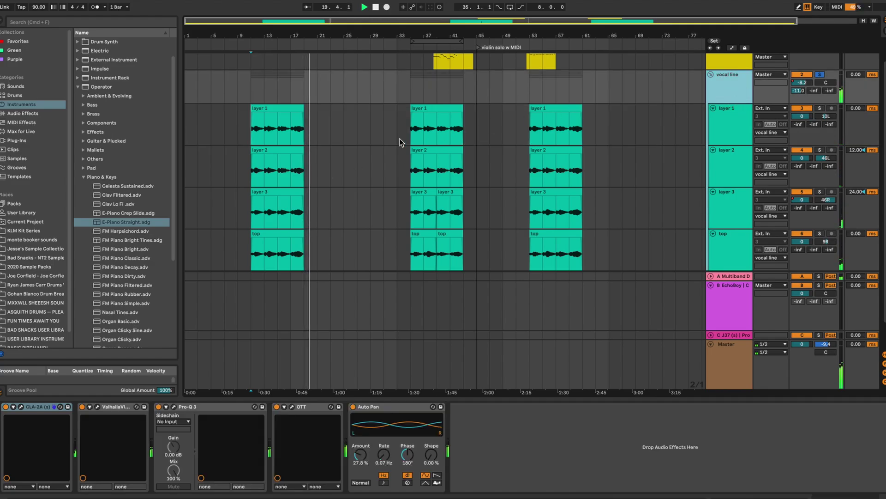
click(266, 134)
key(space)
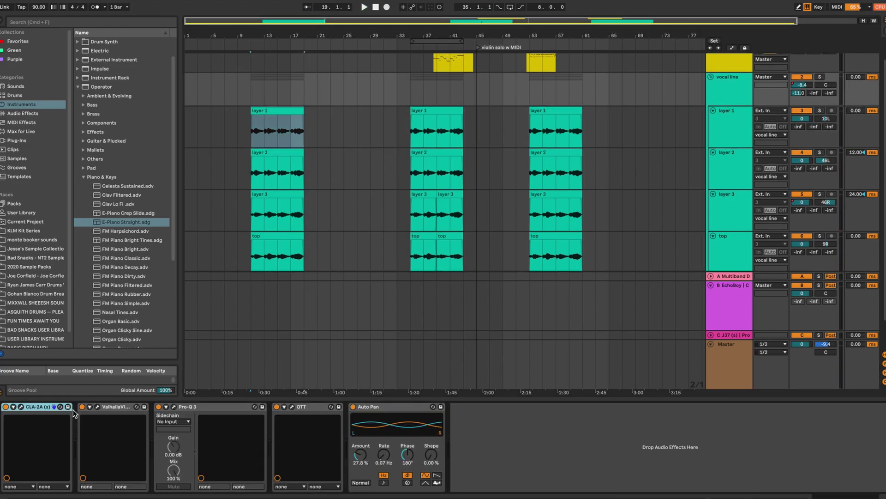
click(280, 111)
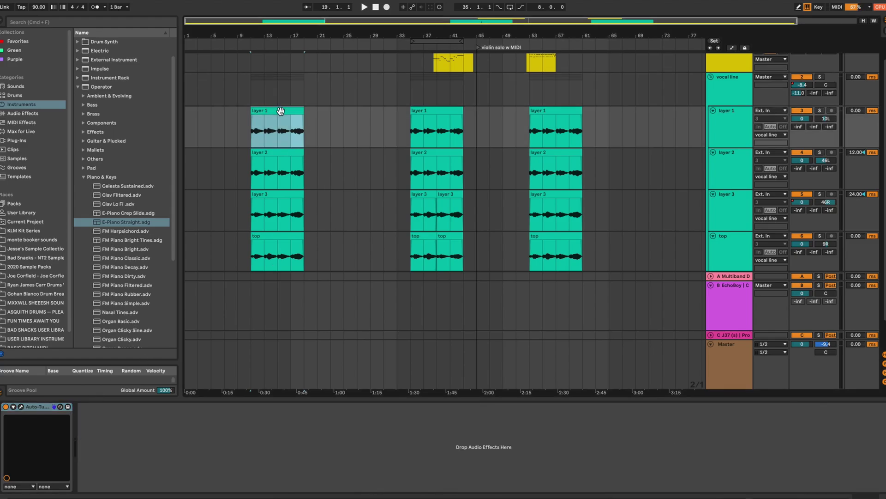
click(820, 111)
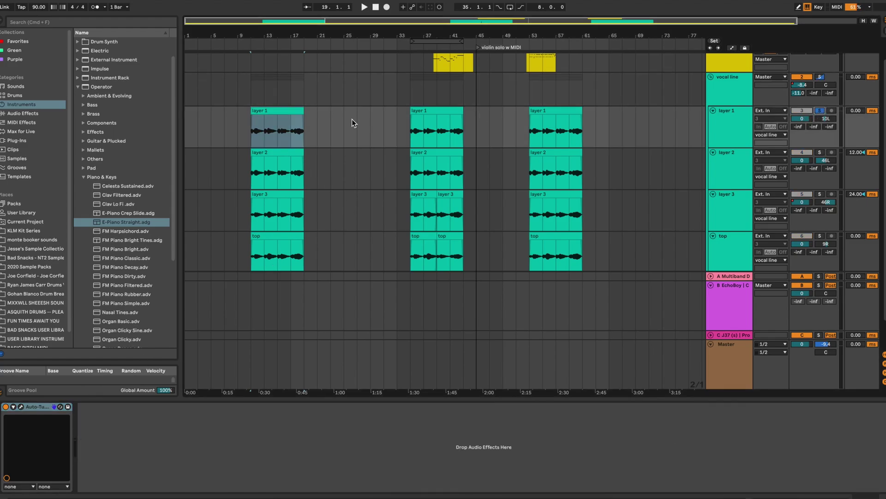
Export the first layer 1 clip's range as a WAV file named Virgo_Vocal Line in the Recorded Audio folder.
click(276, 107)
key(super+shift+r)
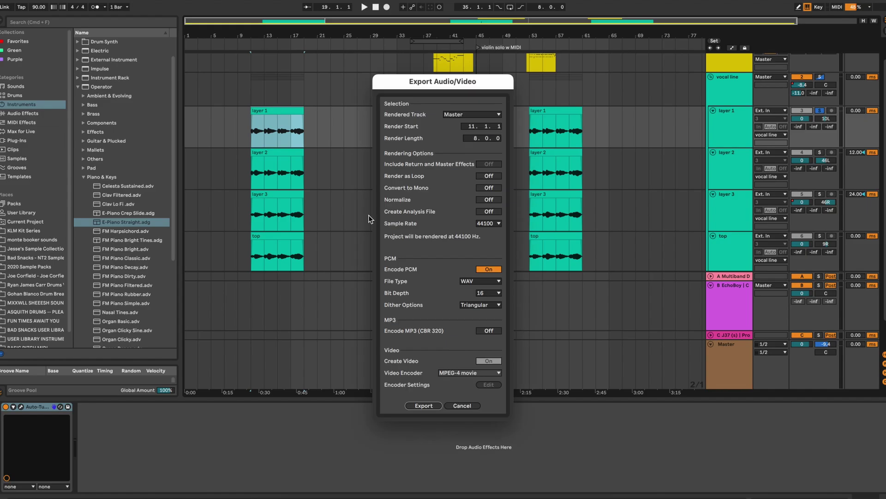
key(Return)
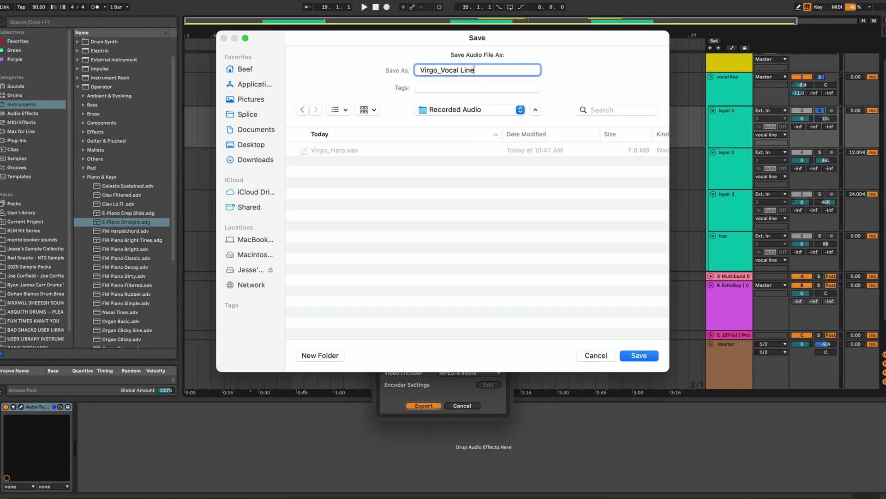
click(639, 354)
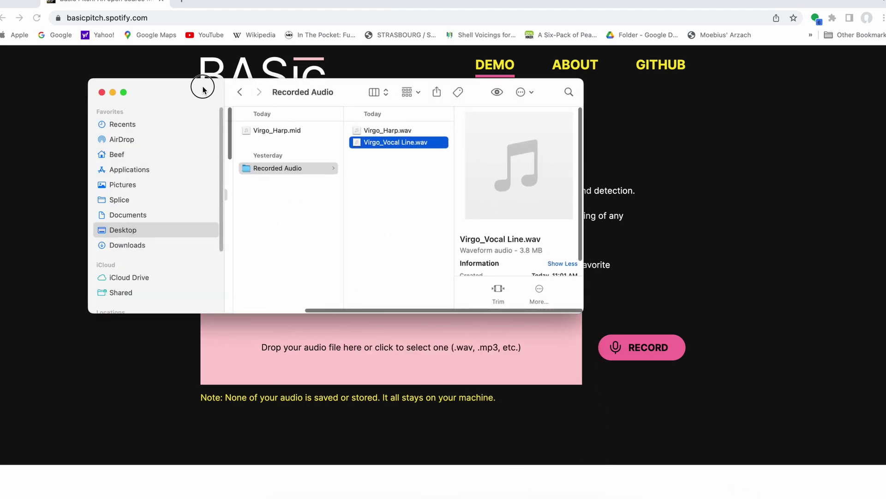
Switch to Basic Pitch in the browser, load Virgo_Vocal Line.wav for conversion and play the resulting notes.
drag(198, 88, 106, 52)
drag(290, 119, 394, 351)
scroll(107, 389, down, 5)
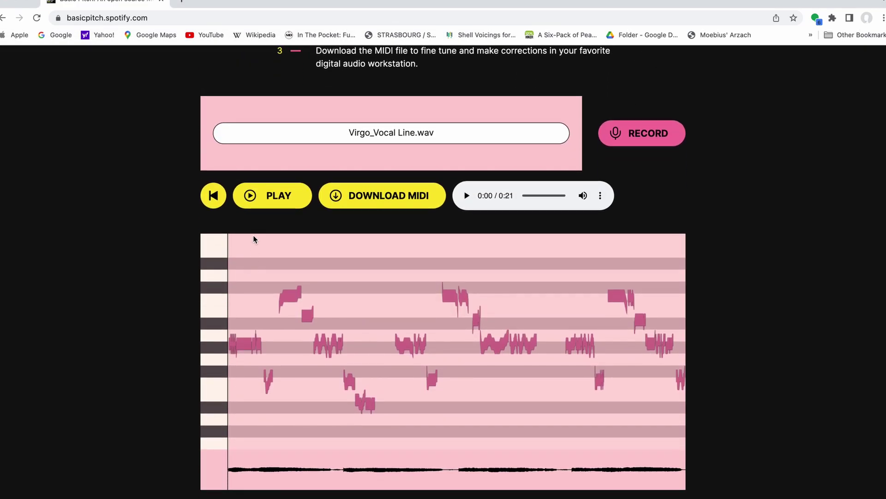
click(249, 195)
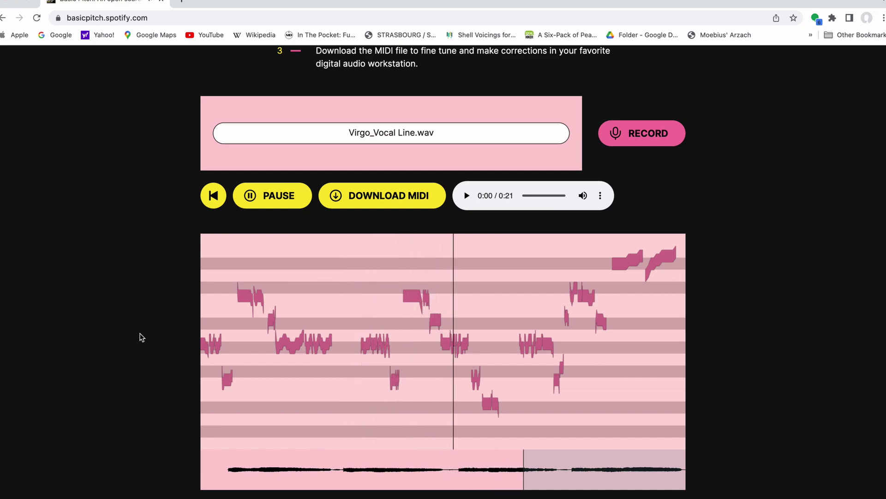
Set Note Segmentation to 0.80 in the MIDI adjustments and play the reconverted vocal line.
click(333, 425)
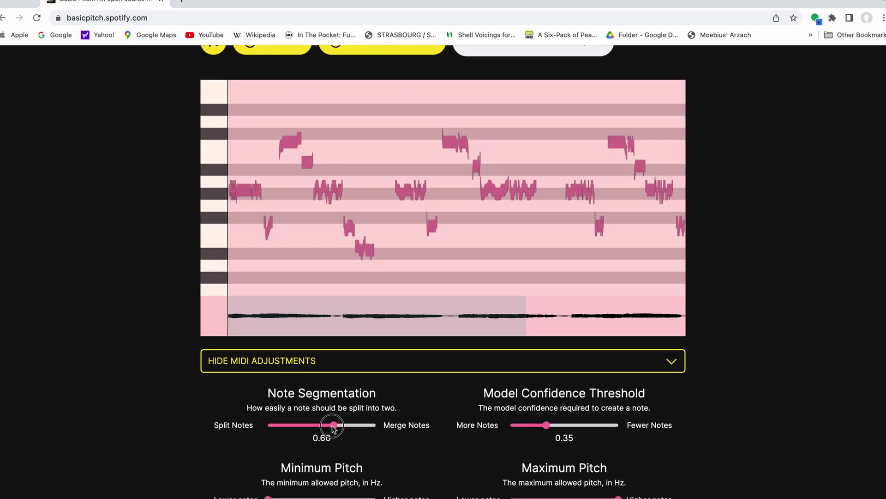
scroll(168, 411, up, 2)
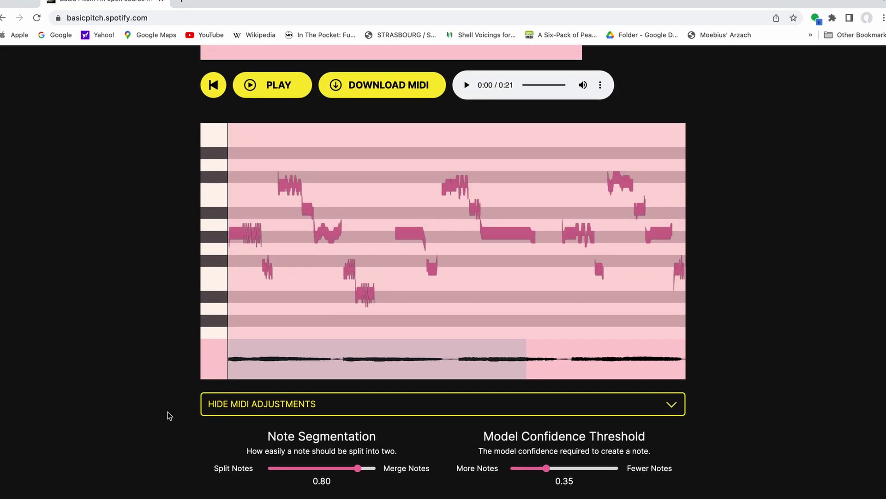
click(248, 86)
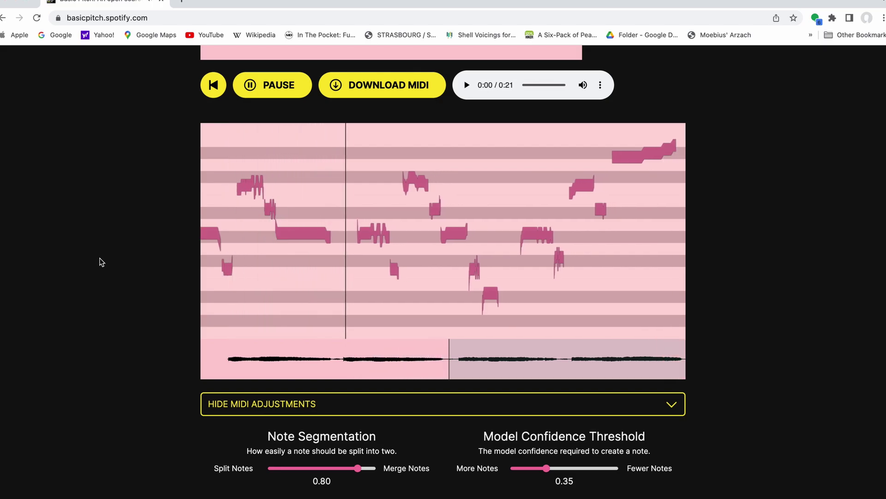
Set the MIDI File Tempo to 90 and download the vocal line's MIDI file.
scroll(559, 326, down, 6)
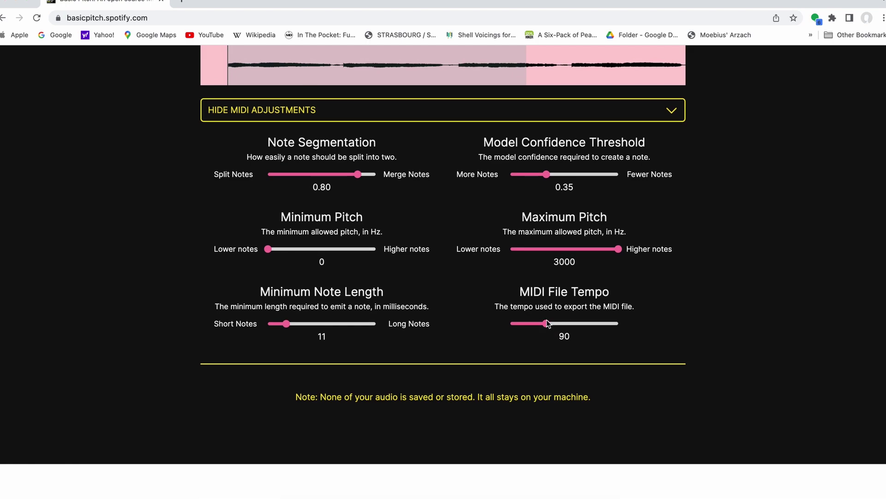
scroll(546, 321, up, 8)
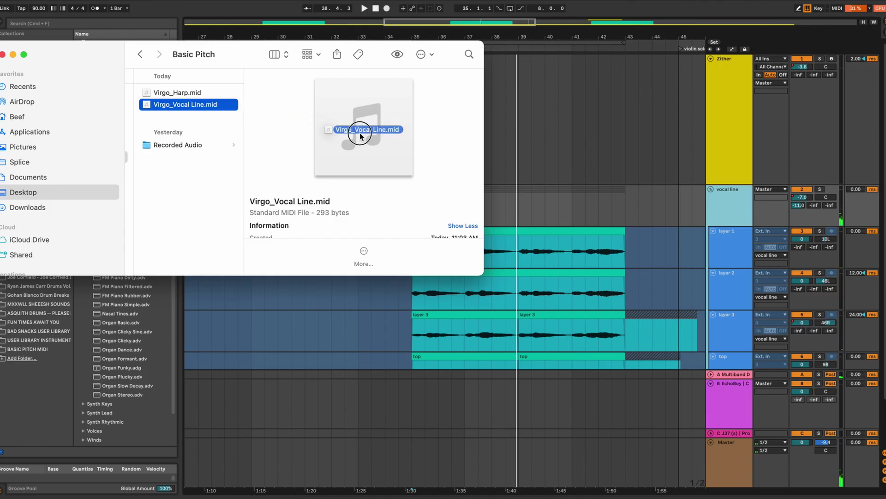
Import Virgo_Vocal Line.mid onto Ableton Live's Zither track, accepting the data import, and move the clip to start at bar 35 for playback.
mouse_move(360, 136)
mouse_down()
mouse_move(507, 137)
mouse_move(493, 134)
mouse_up()
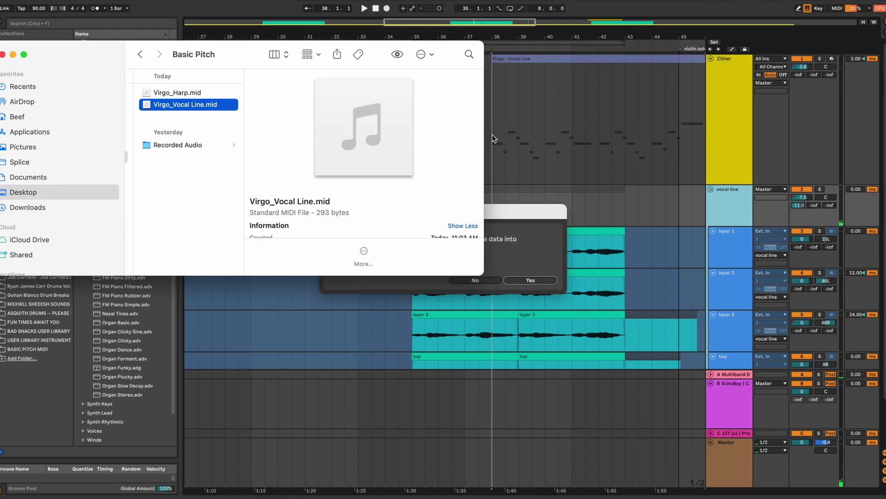
click(515, 280)
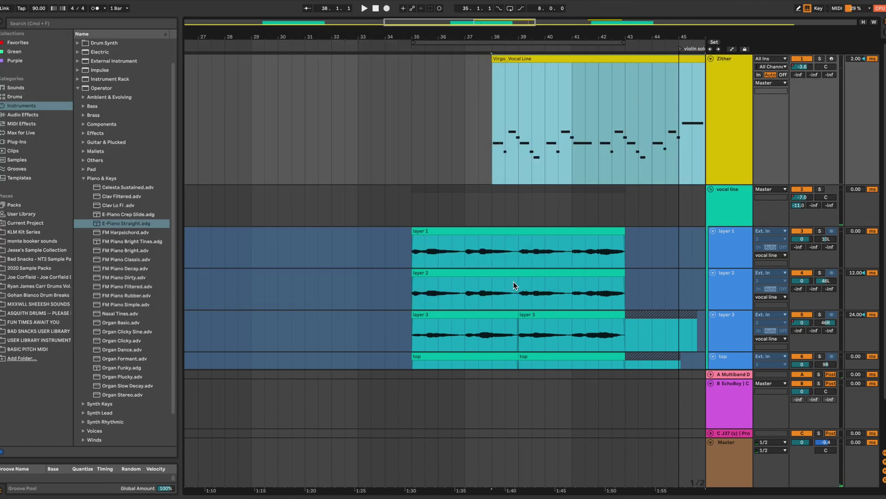
drag(513, 59, 437, 63)
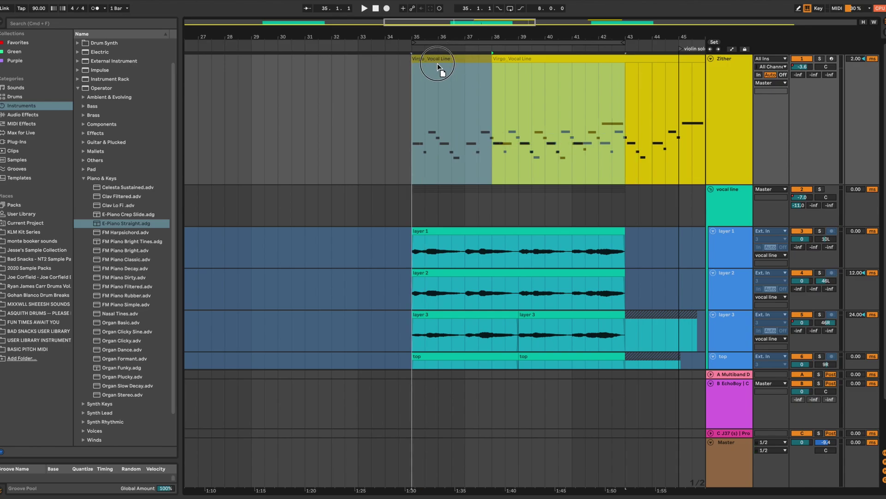
click(409, 122)
key(space)
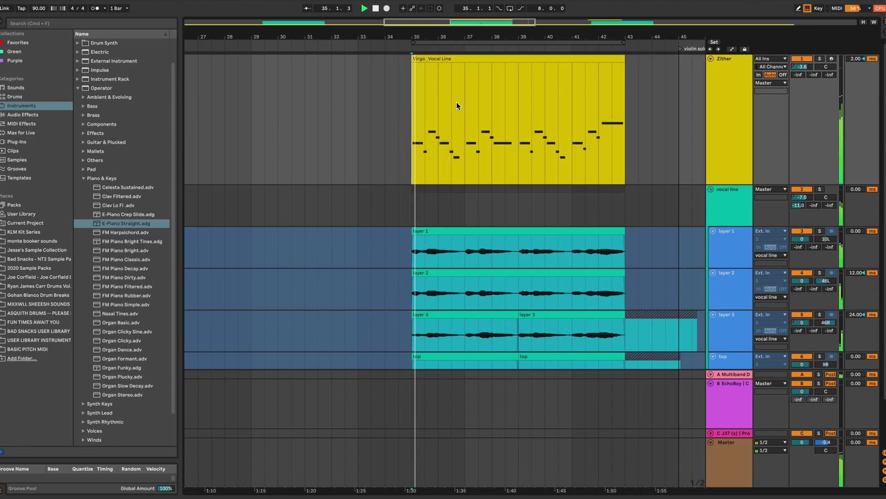
Open the Virgo_Vocal Line clip in an enlarged note editor, play its notes and align the last D4 note to bar 8.
double_click(498, 59)
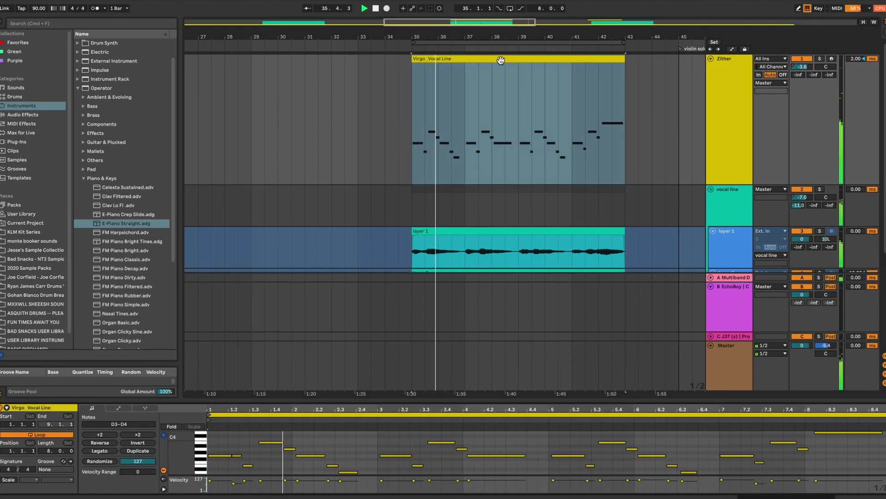
drag(340, 400, 343, 212)
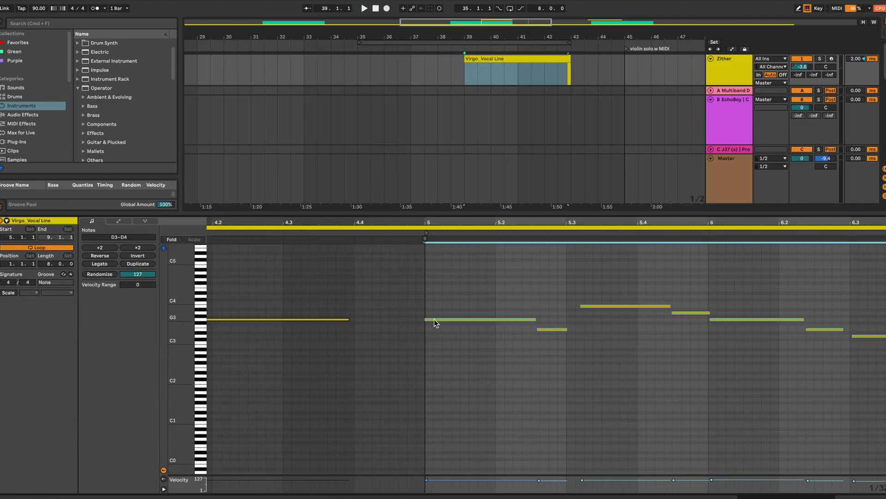
click(433, 303)
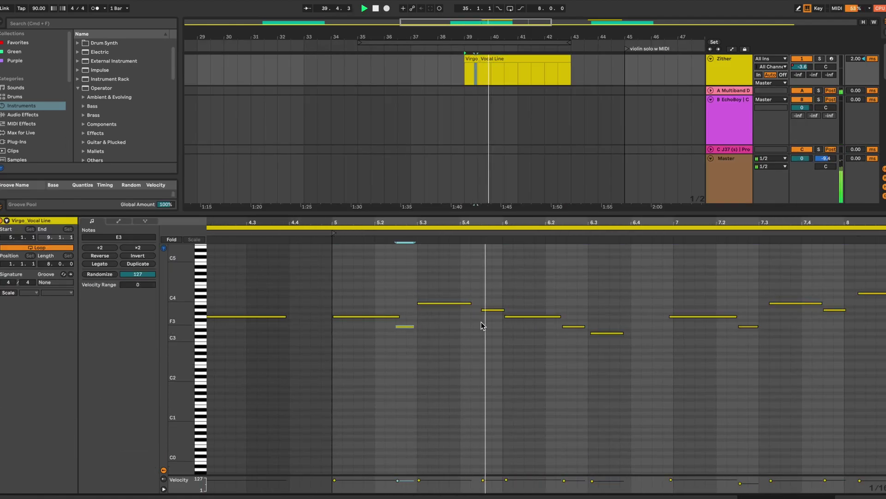
click(528, 323)
drag(752, 310, 741, 310)
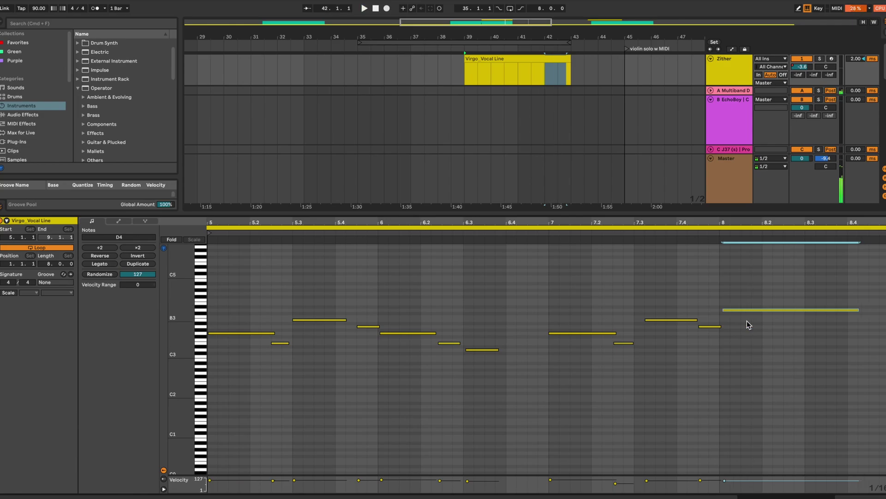
click(735, 370)
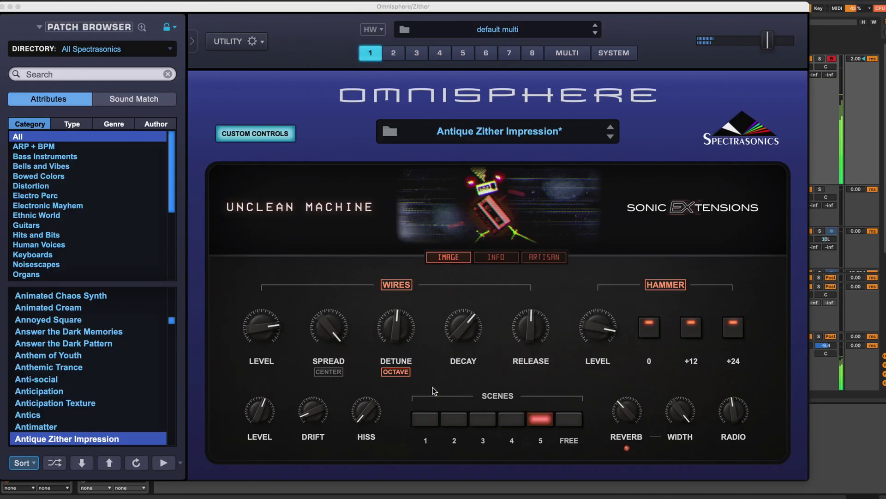
Audition scenes 1 to 4 of the Antique Zither Impression patch in Omnisphere and return to scene 5.
click(431, 421)
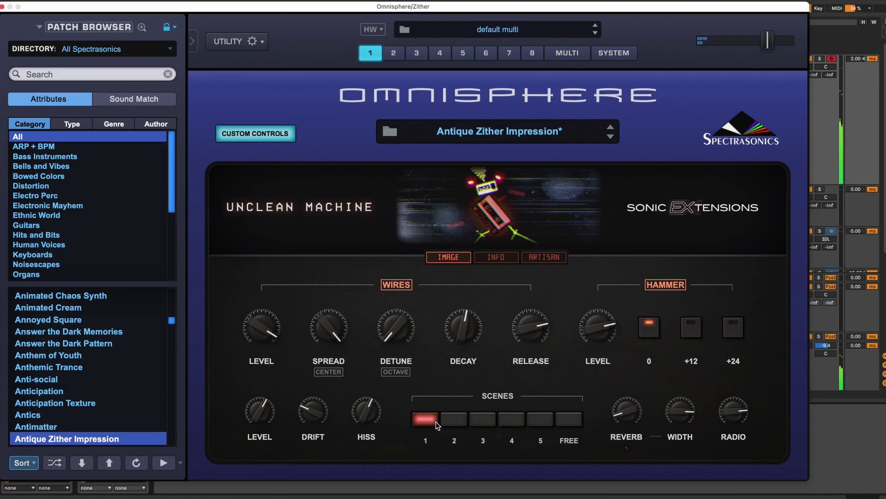
click(452, 421)
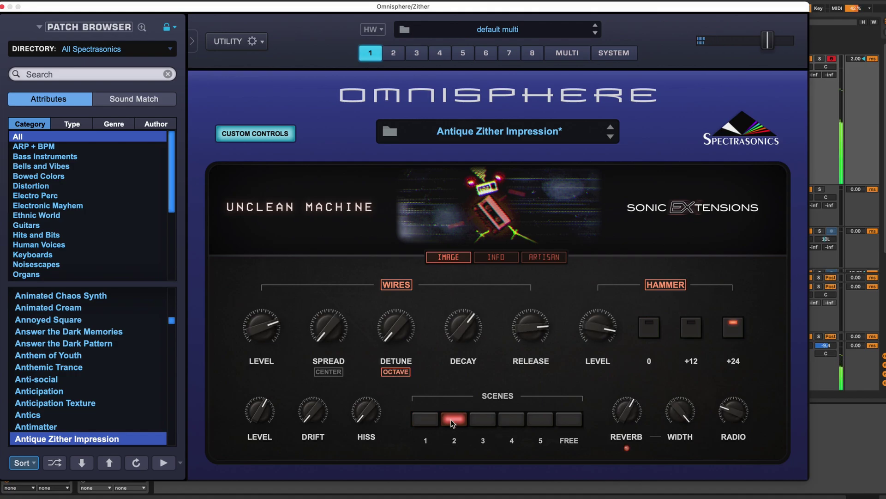
click(476, 420)
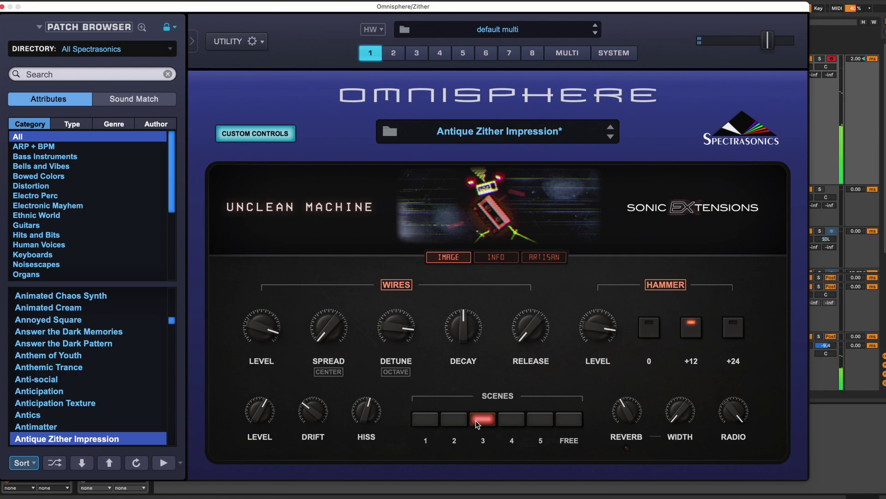
click(506, 421)
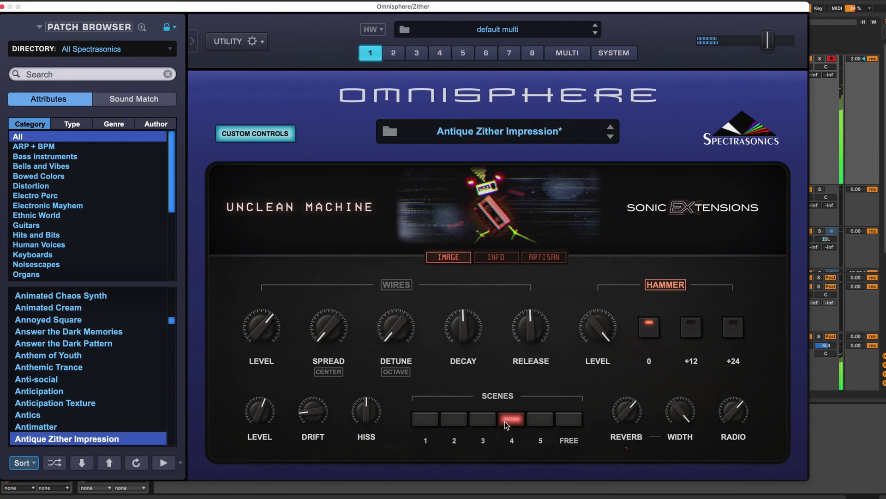
click(536, 420)
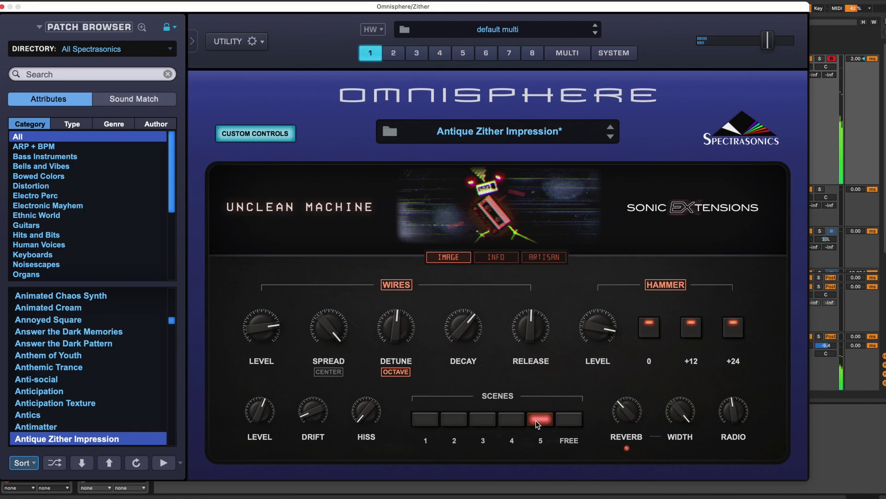
View the EchoBoy settings on the Zither track, close the plug-in window and play the arrangement.
click(97, 409)
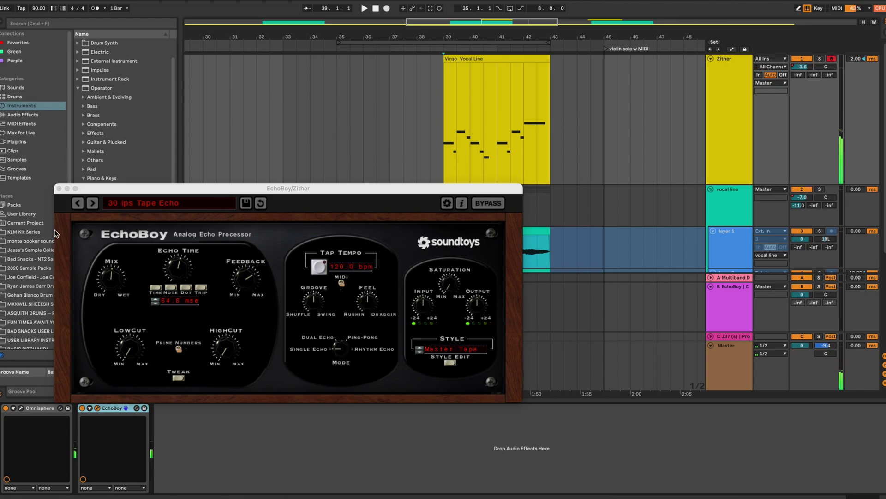
click(59, 189)
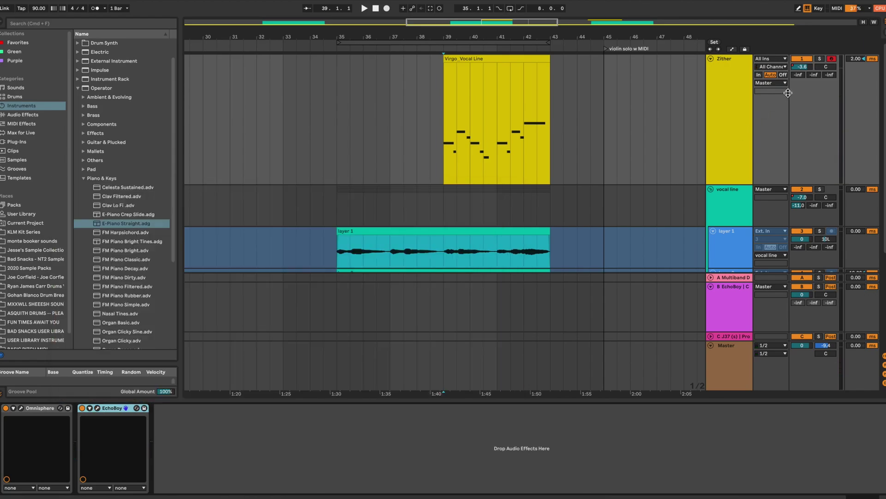
key(space)
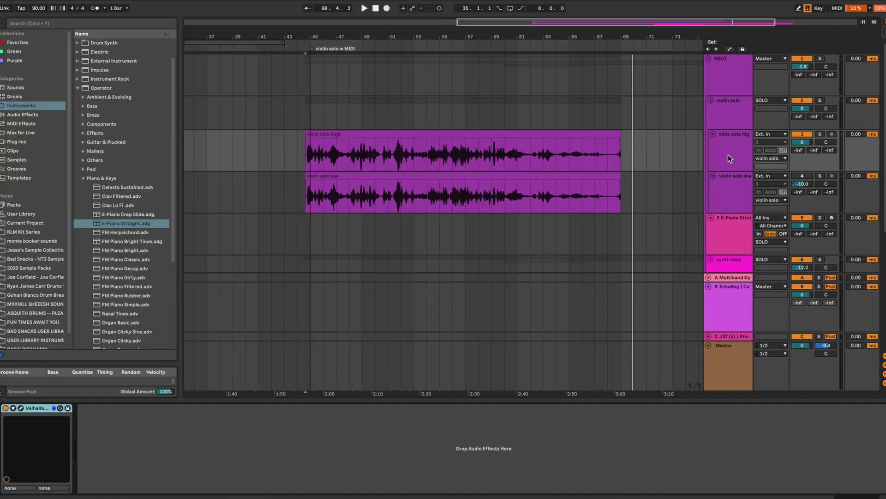
Export the violin solo high clip's range as a WAV file named Virgo_Violin Solo.
click(411, 133)
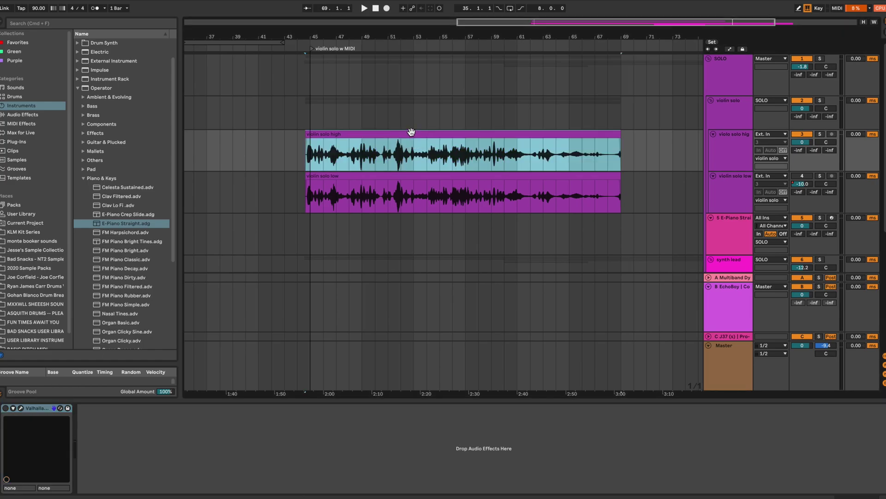
key(super+shift+r)
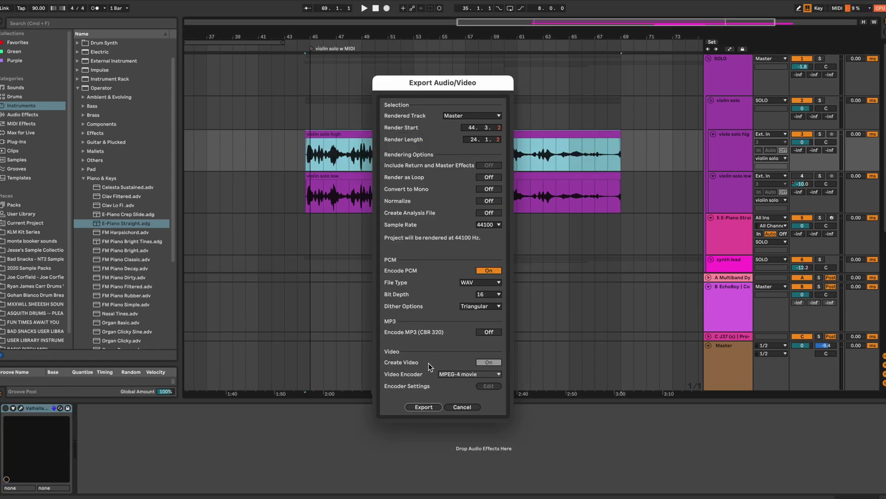
click(424, 407)
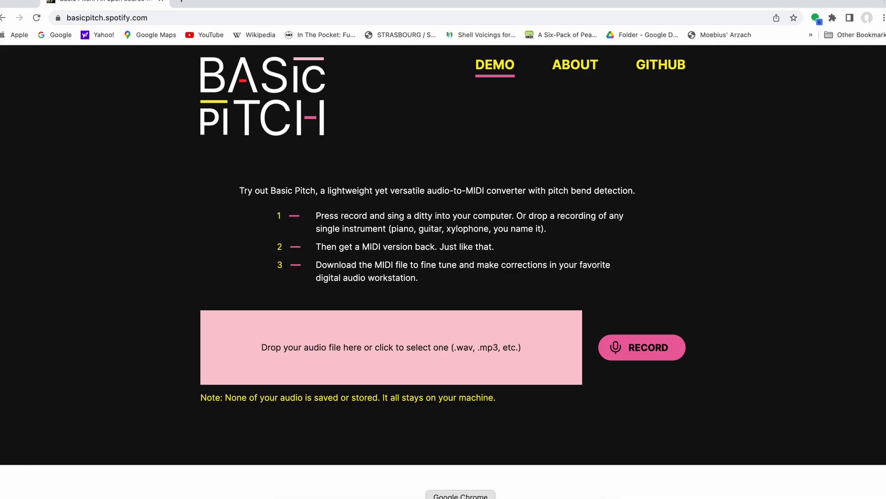
Switch to Basic Pitch in the browser, load Virgo_Violin Solo.wav and play back its converted notes.
click(391, 347)
key(Return)
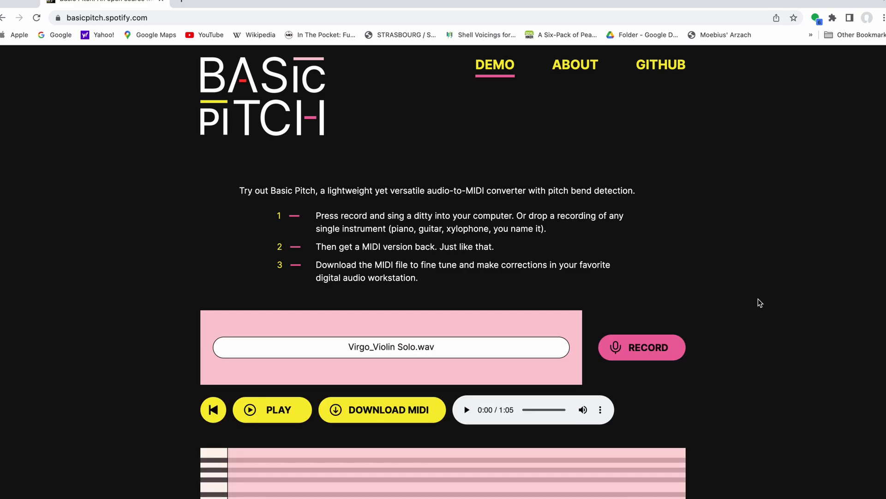
scroll(758, 303, down, 5)
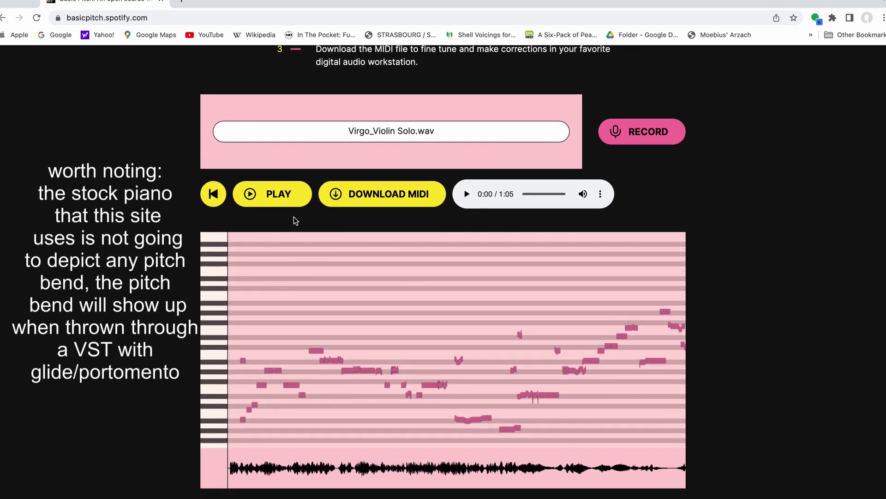
click(252, 196)
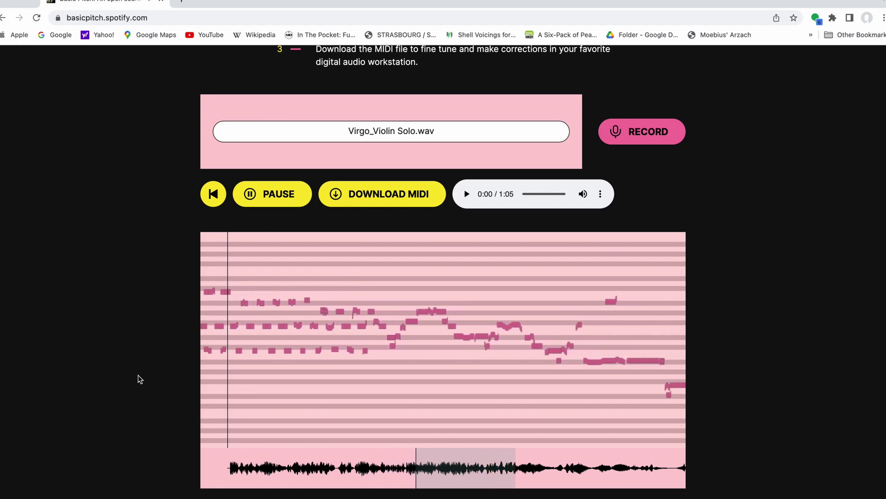
click(249, 194)
Set note segmentation to 0.75, model confidence threshold to 0.20 and maximum pitch to 1000 Hz, and play back the converted violin notes.
scroll(248, 181, down, 1)
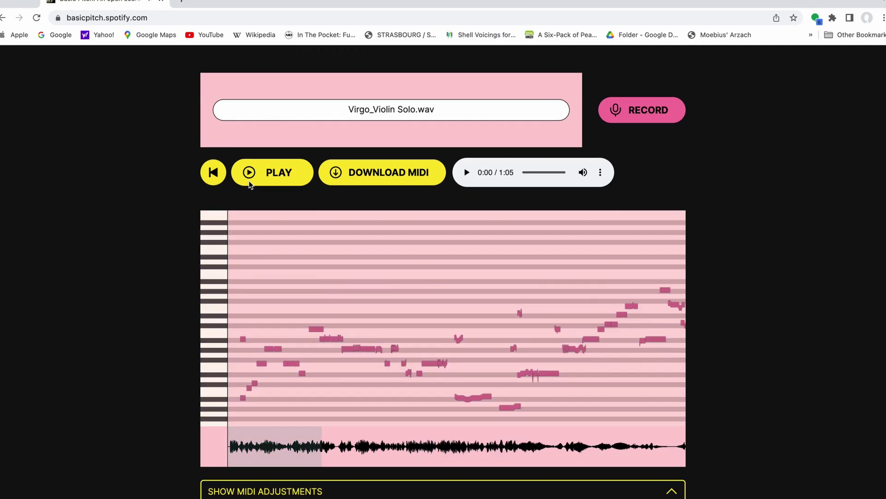
scroll(231, 309, down, 5)
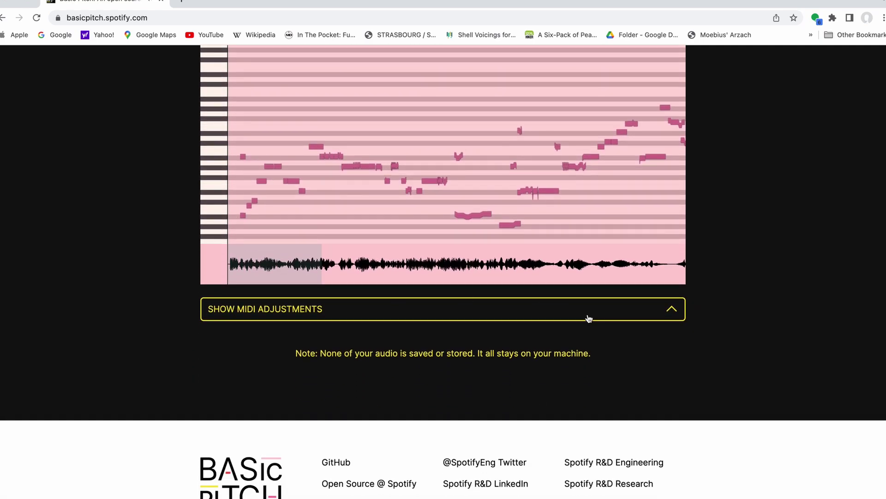
click(662, 315)
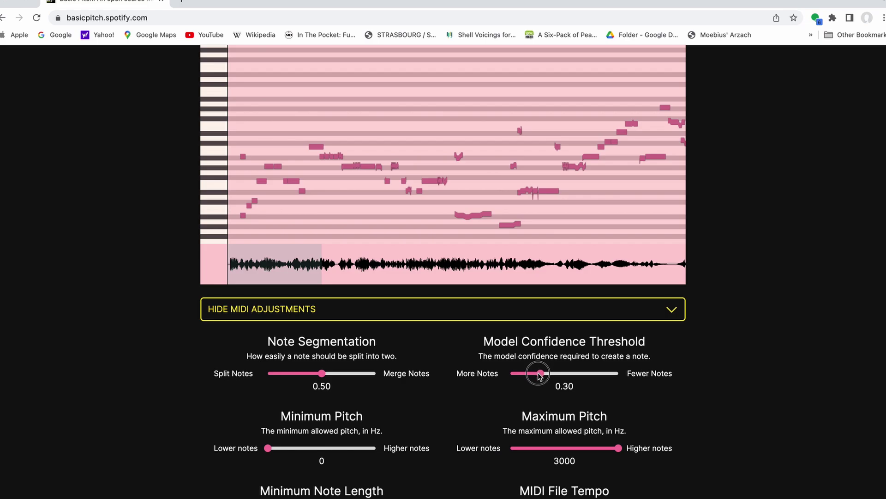
scroll(400, 397, up, 1)
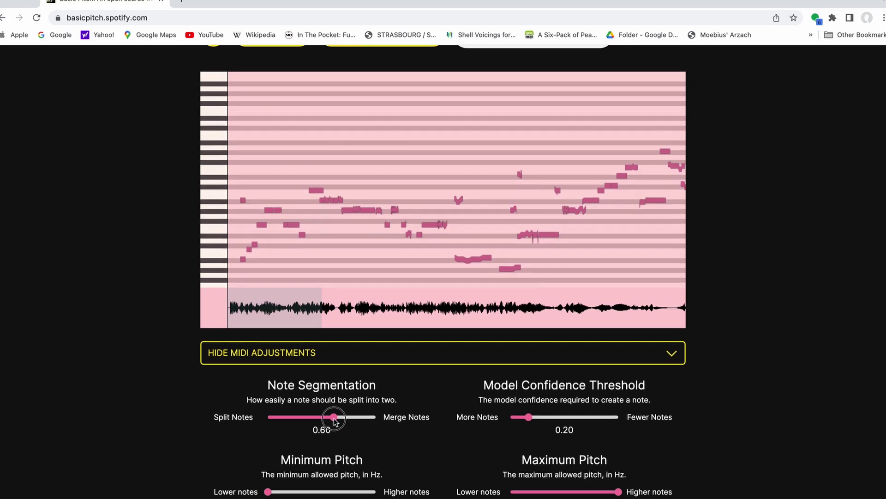
scroll(211, 444, up, 1)
drag(357, 432, 359, 432)
scroll(231, 415, up, 2)
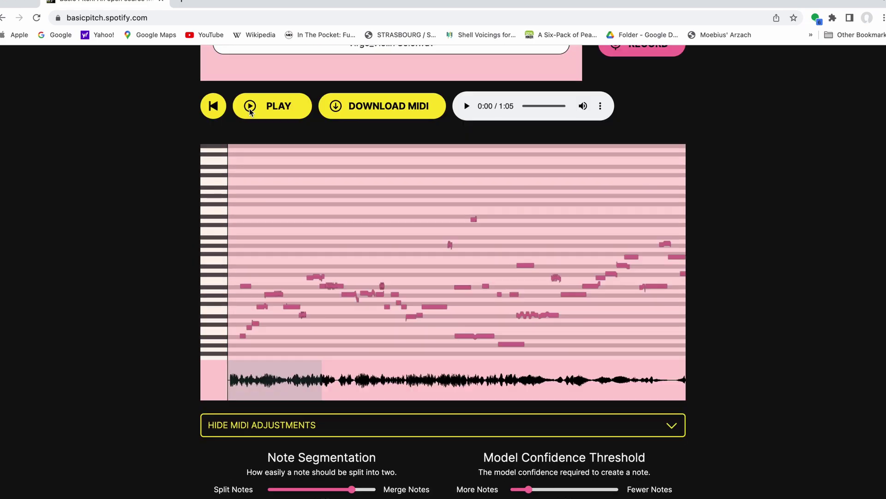
key(space)
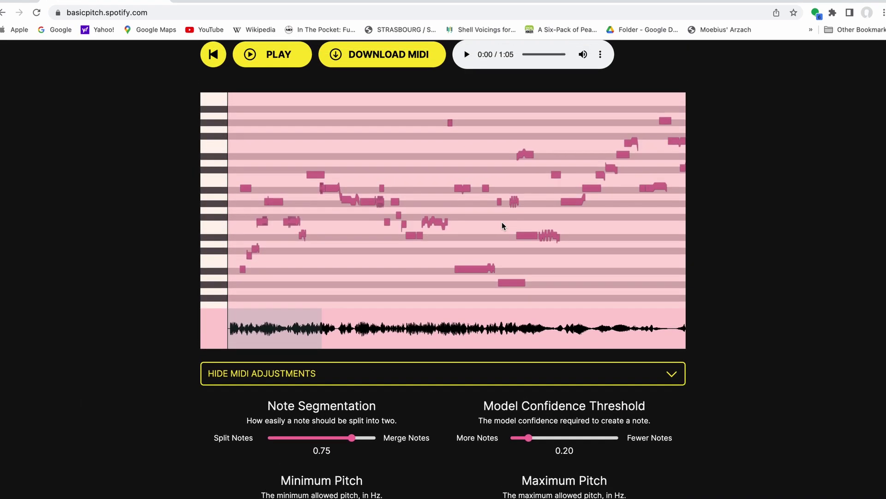
Set the MIDI file tempo to 90 and download the transcription into the Basic Pitch folder as Virgo_Violin Solo.
scroll(502, 221, down, 4)
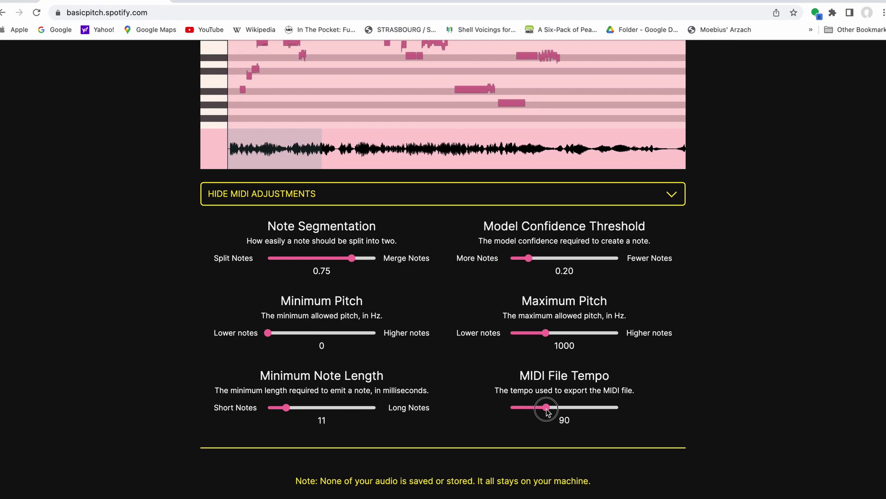
scroll(547, 410, up, 6)
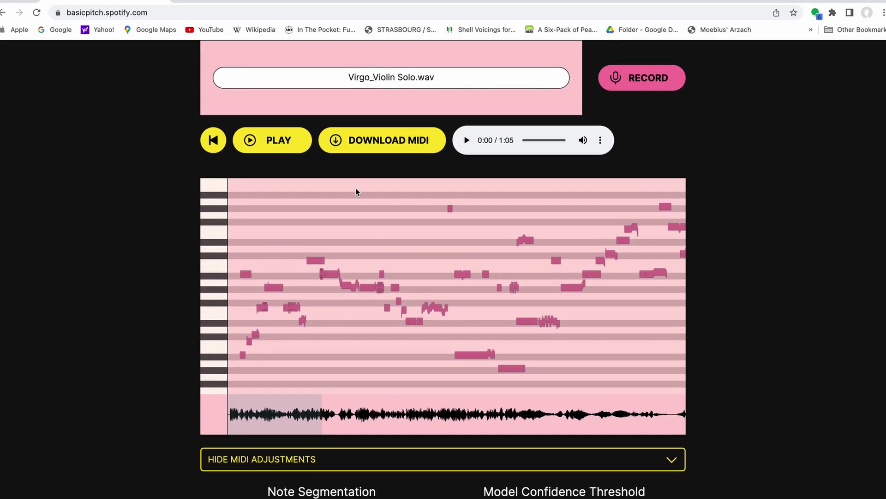
click(339, 142)
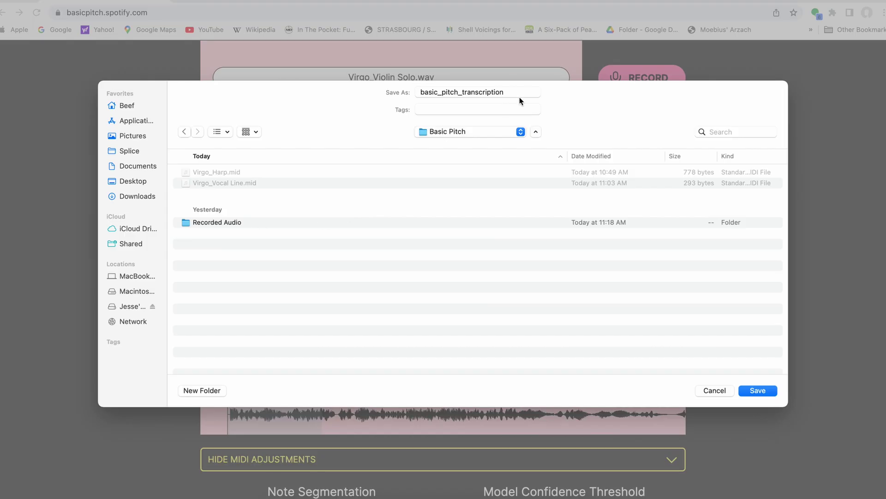
drag(519, 97, 405, 91)
text(Virgo_)
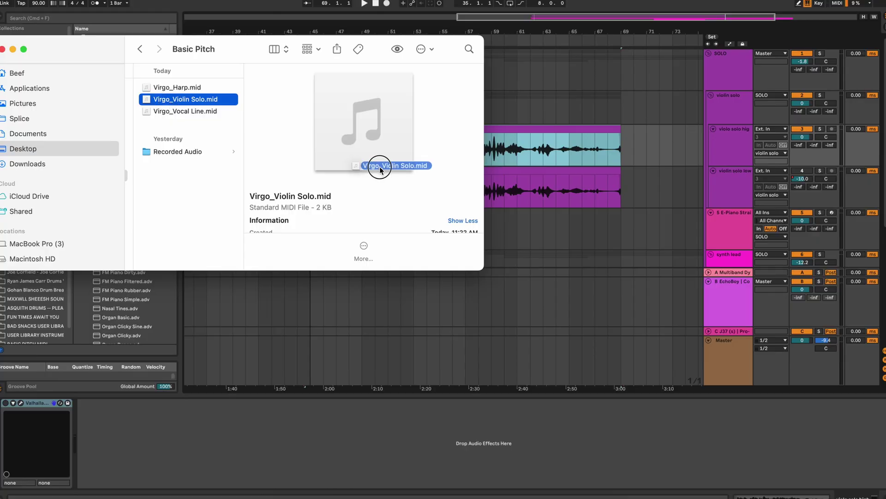
Switch to Ableton Live, import Virgo_Violin Solo.mid onto the E-Piano Straight track and align its start with the violin solo clips.
drag(379, 170, 520, 277)
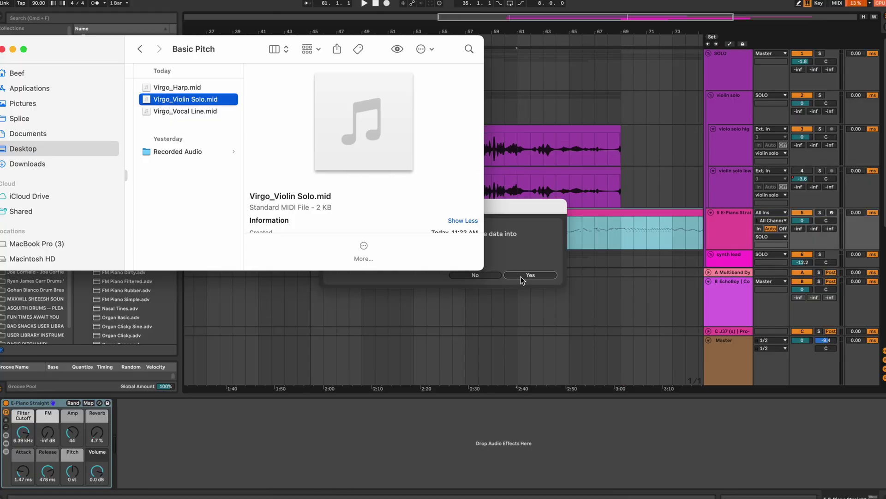
drag(545, 209, 335, 217)
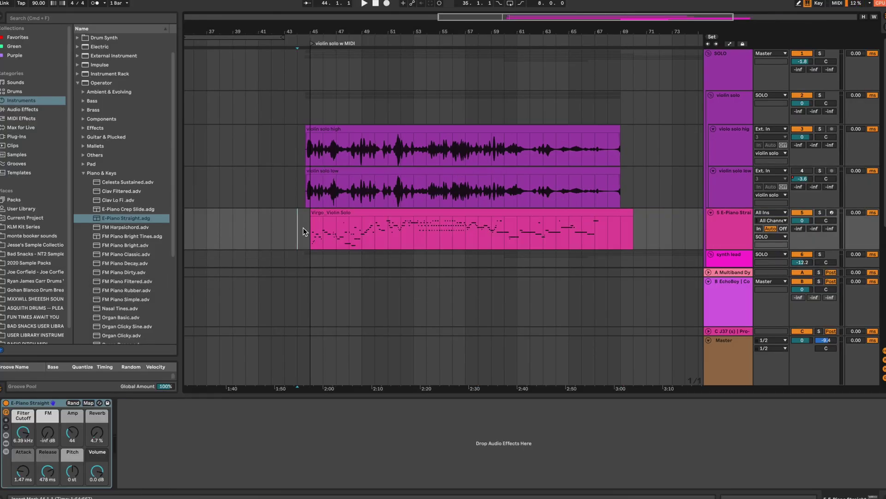
click(309, 226)
Play the E-Piano Straight clip together with the violin solo from its start and follow the converted notes.
key(space)
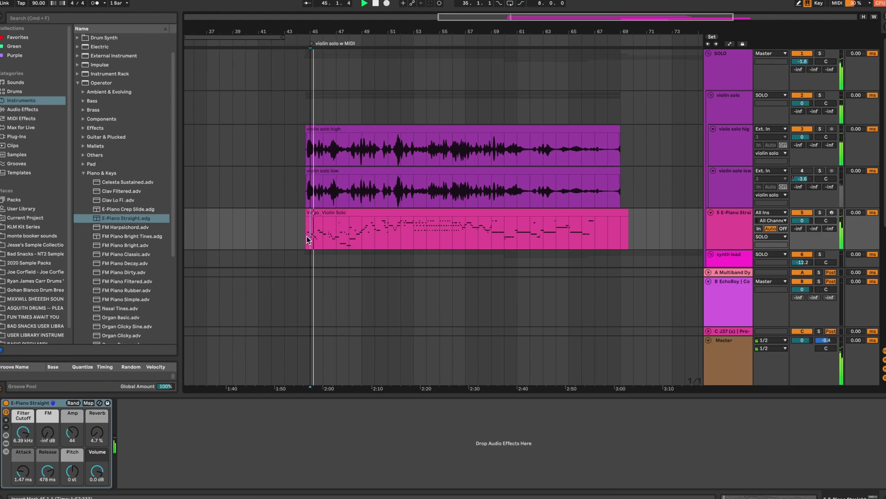
click(306, 235)
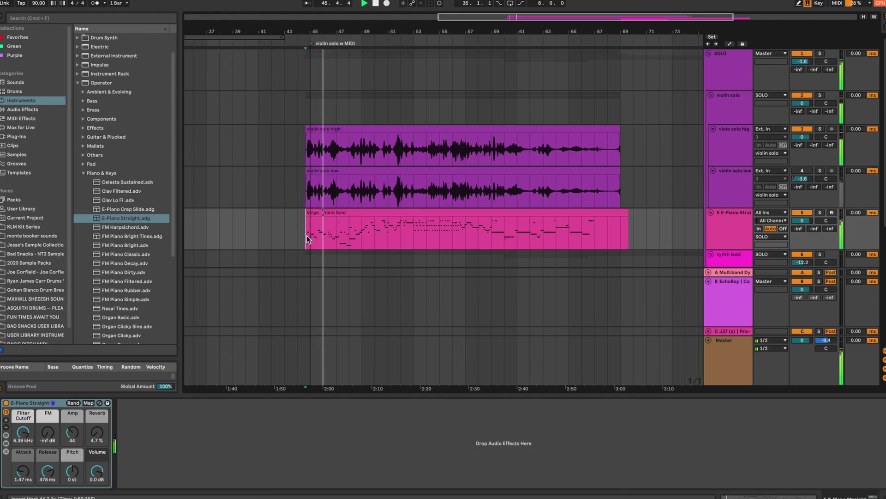
scroll(307, 235, up, 3)
scroll(378, 256, right, 1)
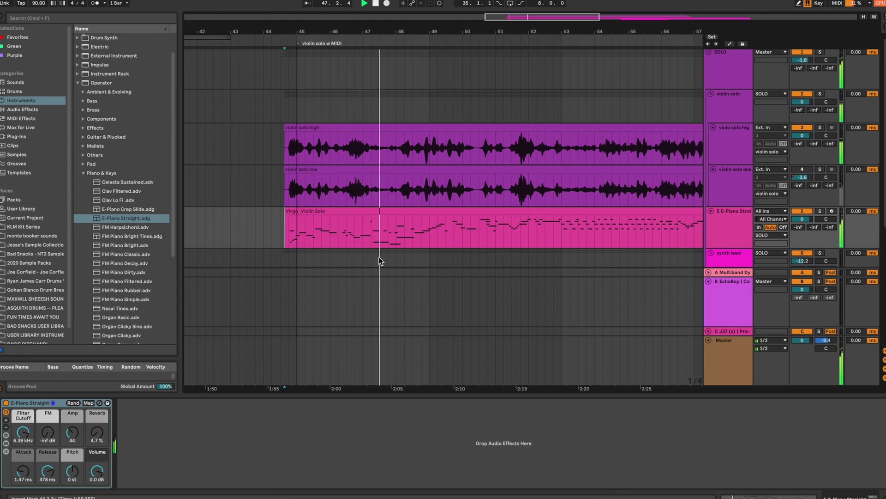
scroll(440, 243, right, 1)
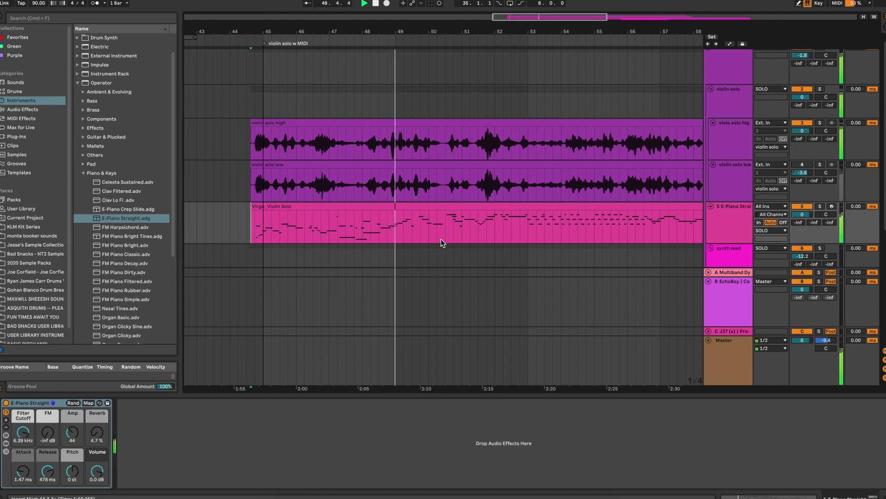
scroll(441, 240, right, 1)
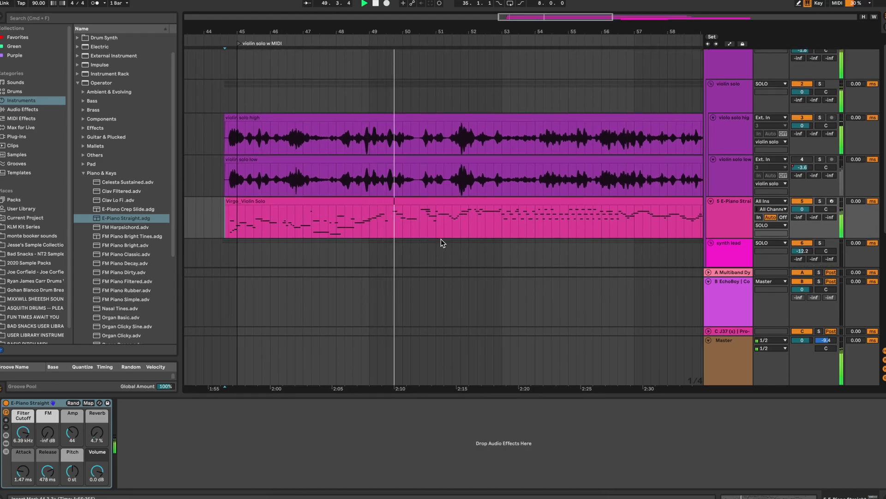
scroll(442, 239, right, 1)
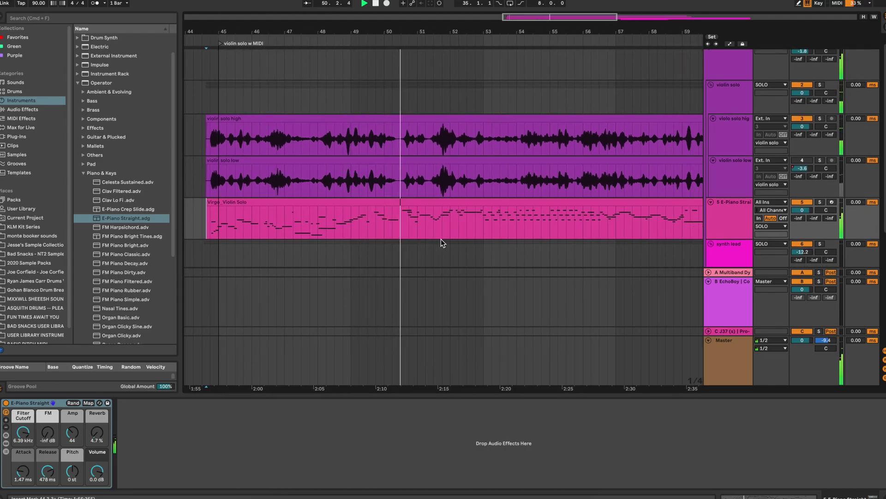
key(minus)
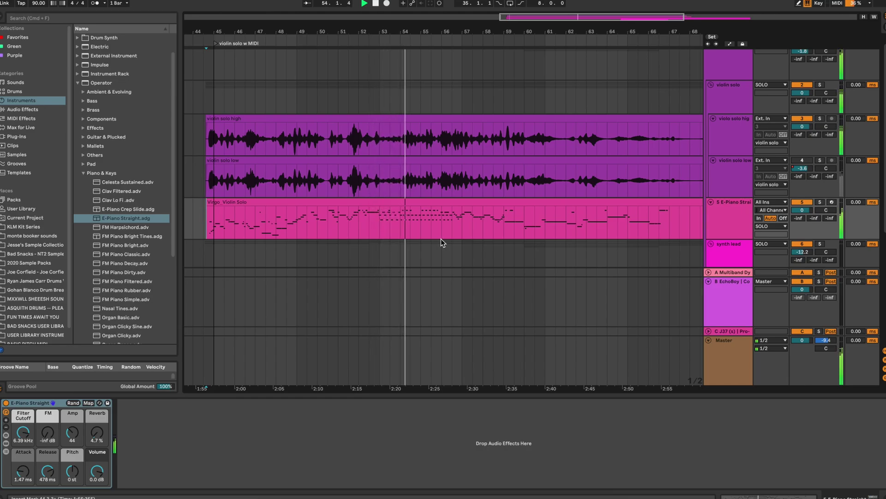
key(minus)
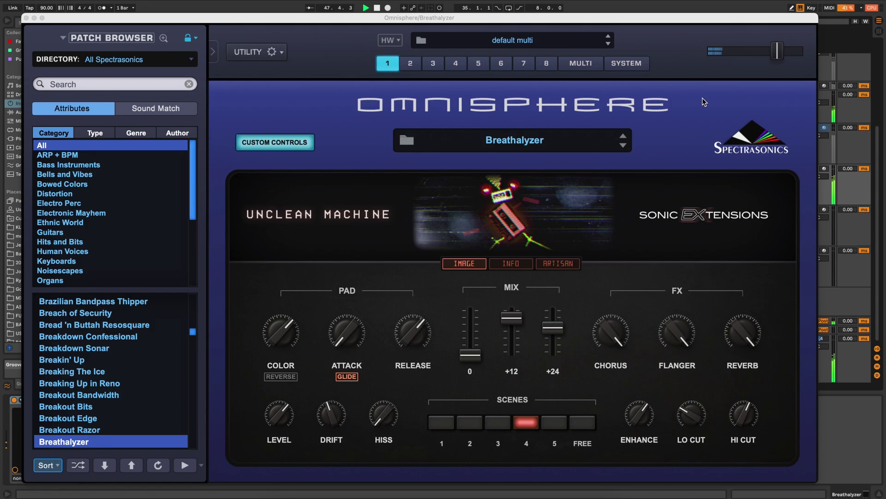
Raise the Drift of the Breathalyzer patch in Omnisphere to 0.610 and lower it again while the arrangement plays.
click(326, 421)
drag(327, 421, 319, 394)
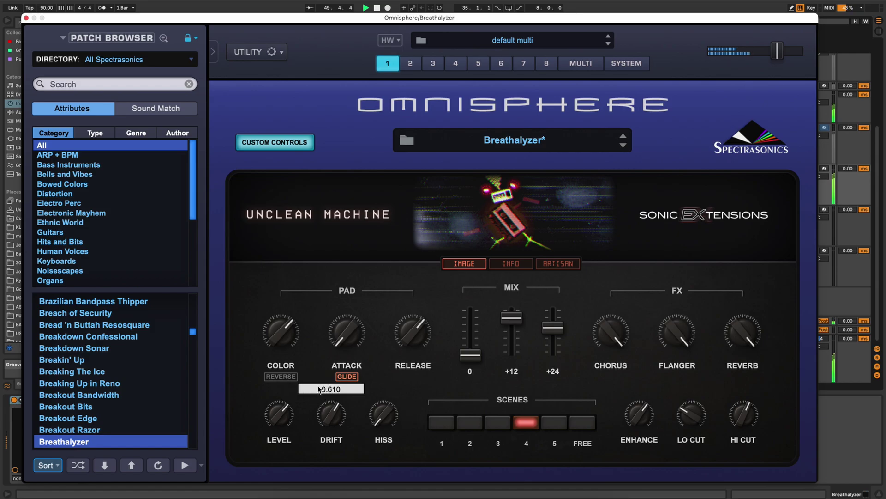
drag(324, 418, 326, 447)
View the Ascension of the Flutes patch in Omnisphere, moving its window fully into view, and play the arrangement.
drag(596, 366, 605, 360)
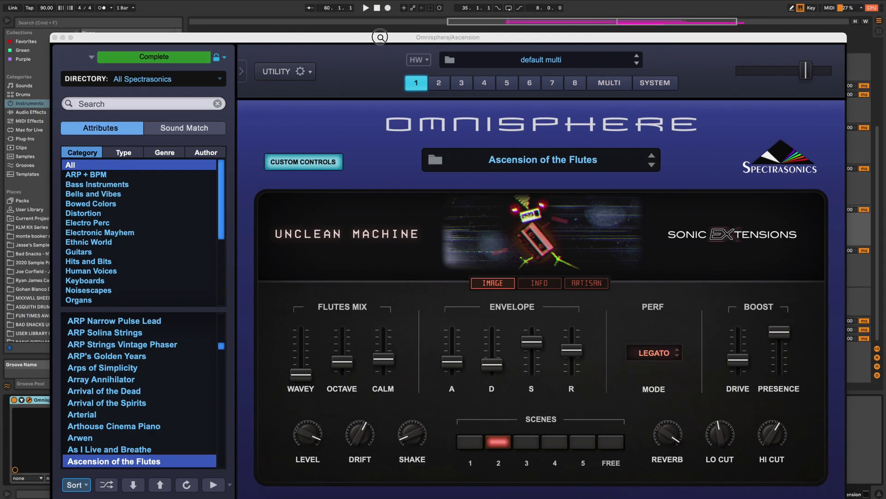
drag(379, 37, 368, 14)
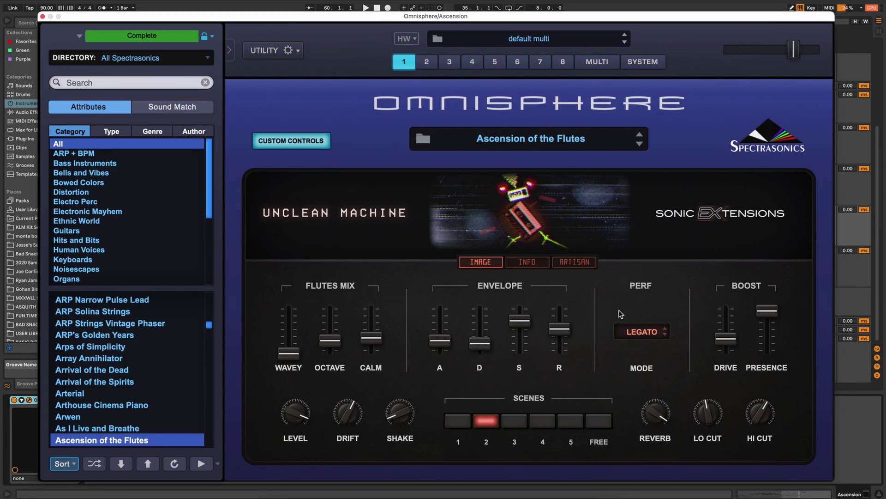
key(space)
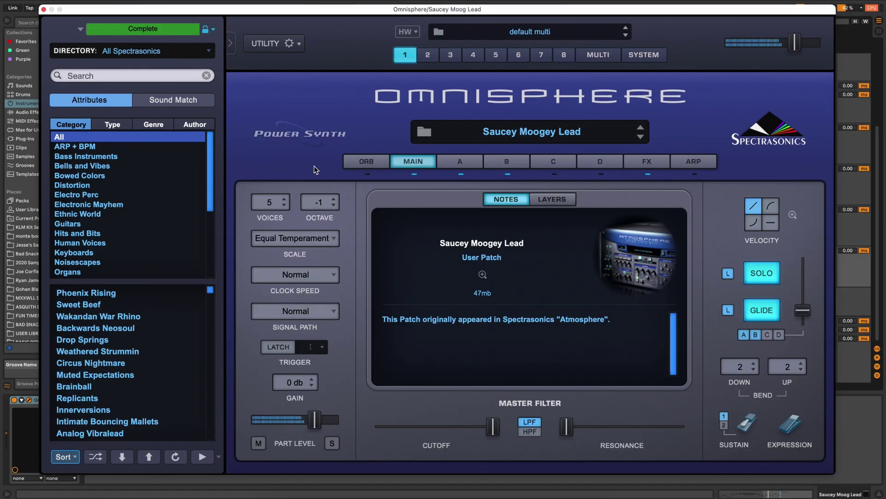
Examine layer A, the common effects and layer A's effects of the Saucey Moogey Lead patch, and close the plug-in window.
click(469, 165)
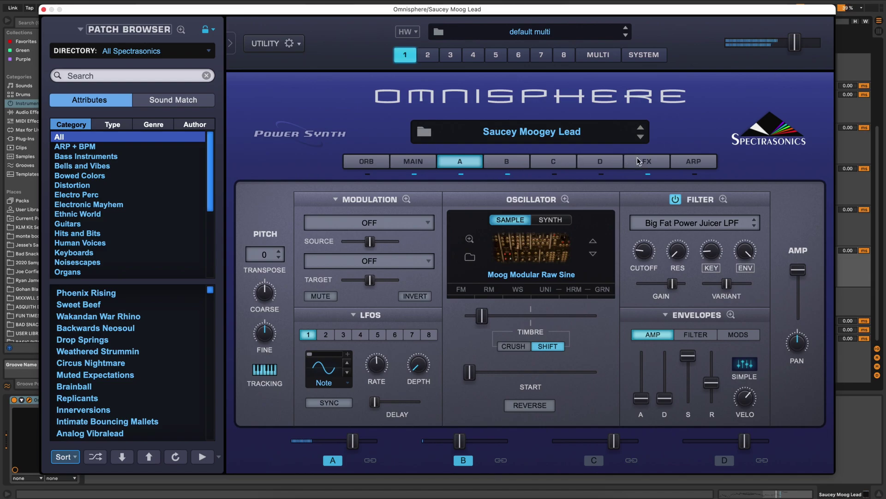
click(639, 161)
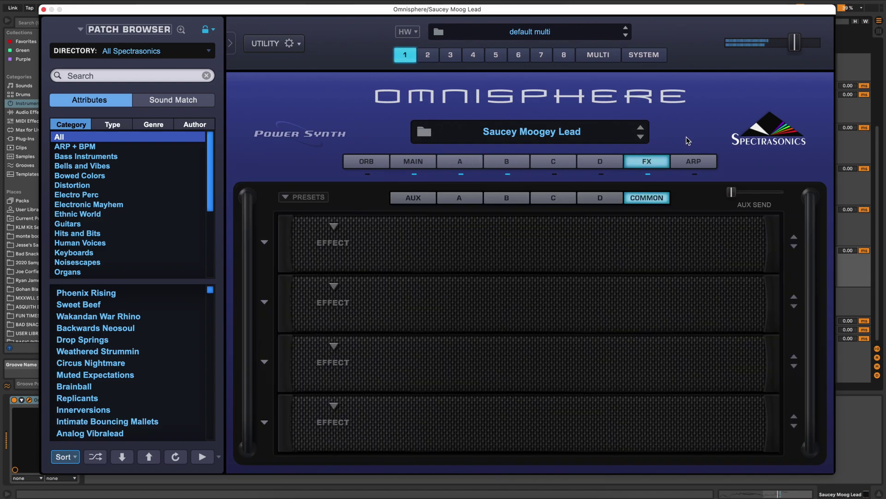
click(452, 200)
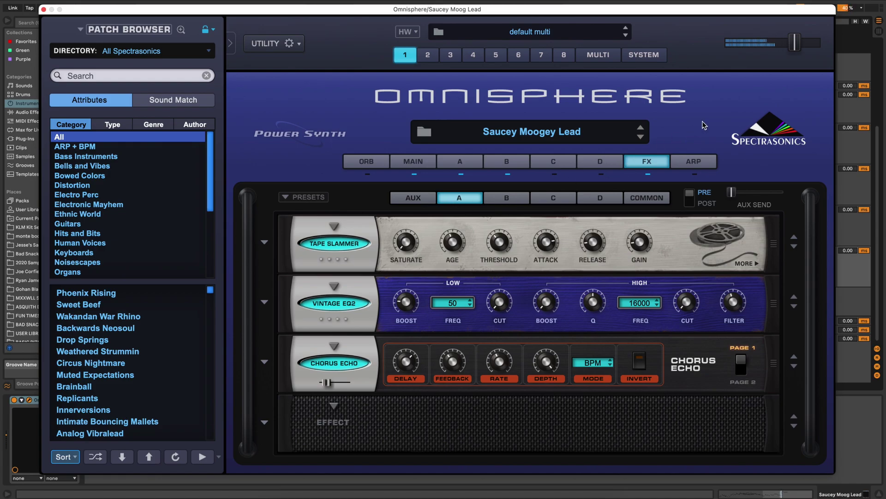
click(43, 9)
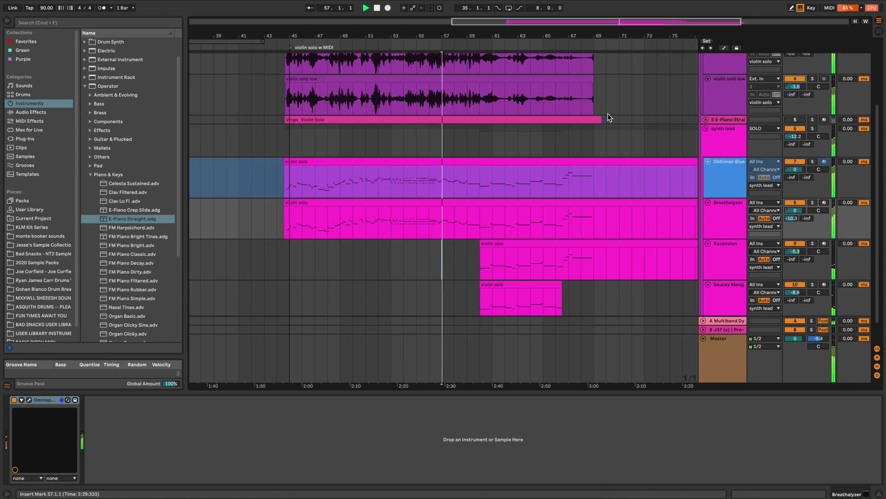